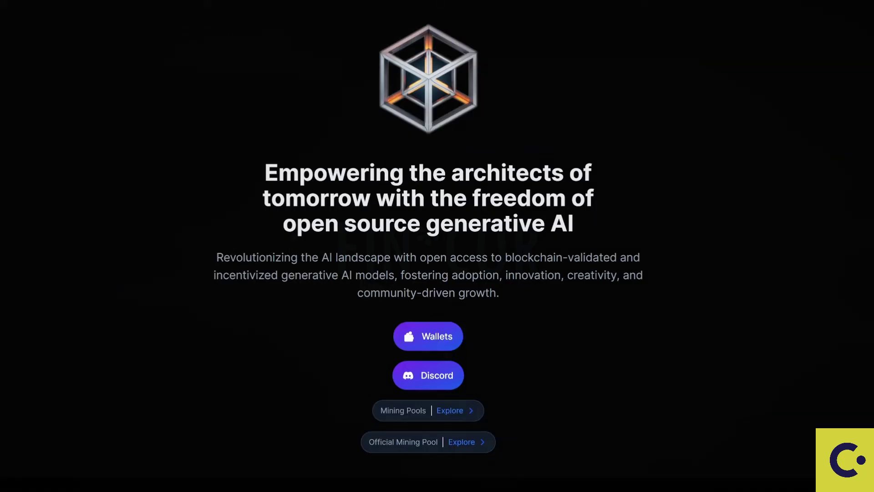
Step: From the wallet downloads, drag the AI-Power-Grid-Core-1.1.2 folder out of the win64 zip onto the desktop
click(421, 339)
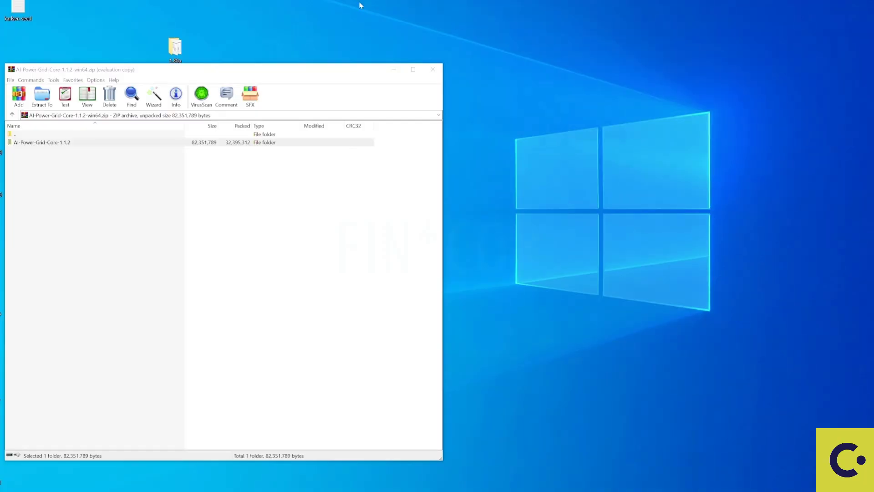
click(64, 144)
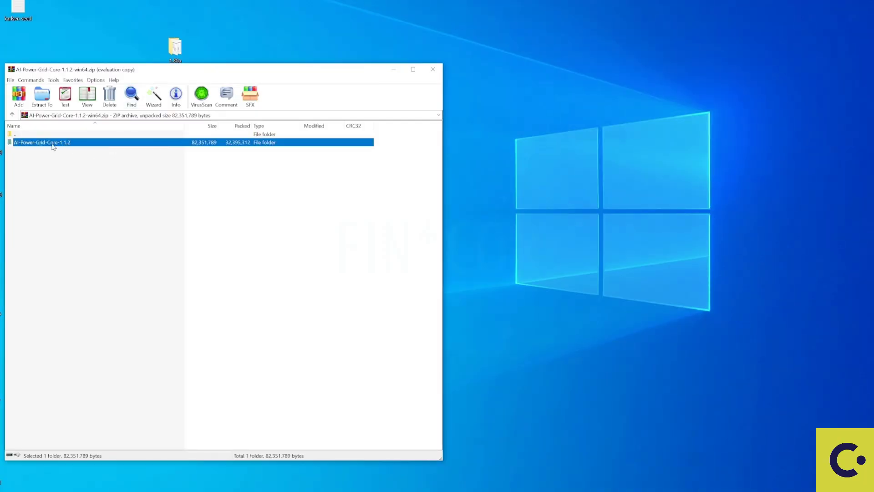
click(124, 145)
drag(718, 91, 718, 88)
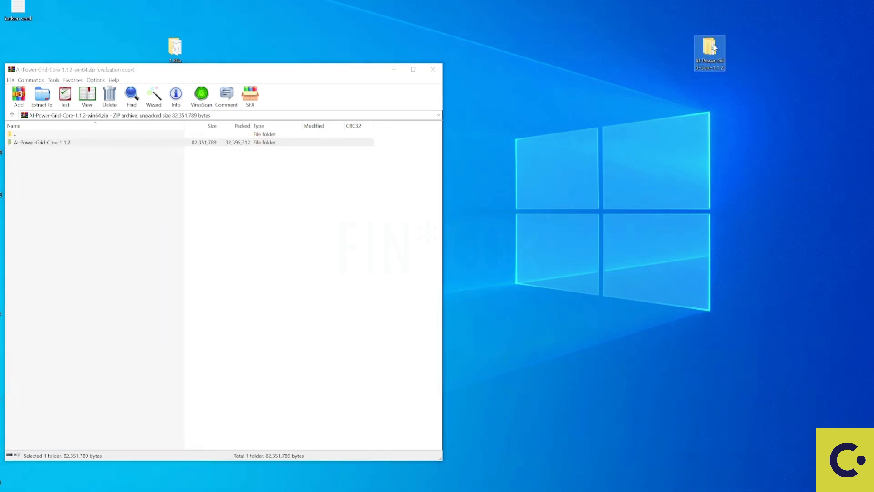
Step: Launch aipg-qt from the bin folder inside AI-Power-Grid-Core-1.1.2
double_click(713, 47)
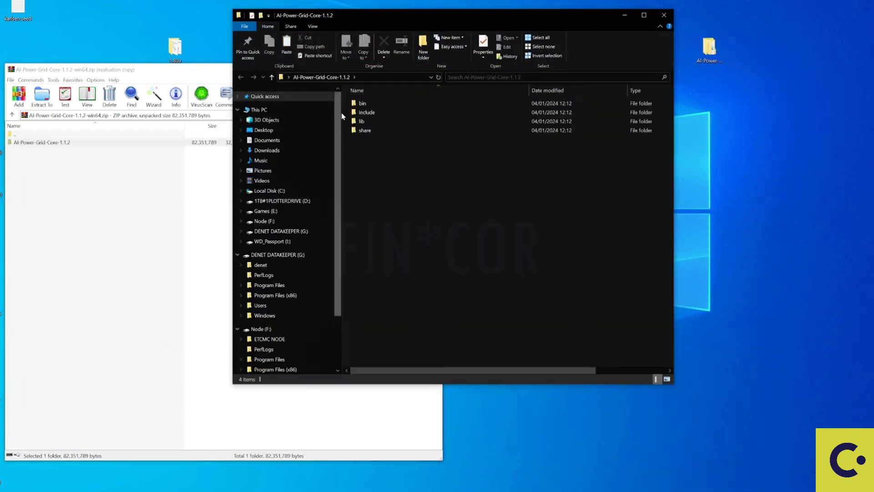
click(367, 104)
double_click(367, 104)
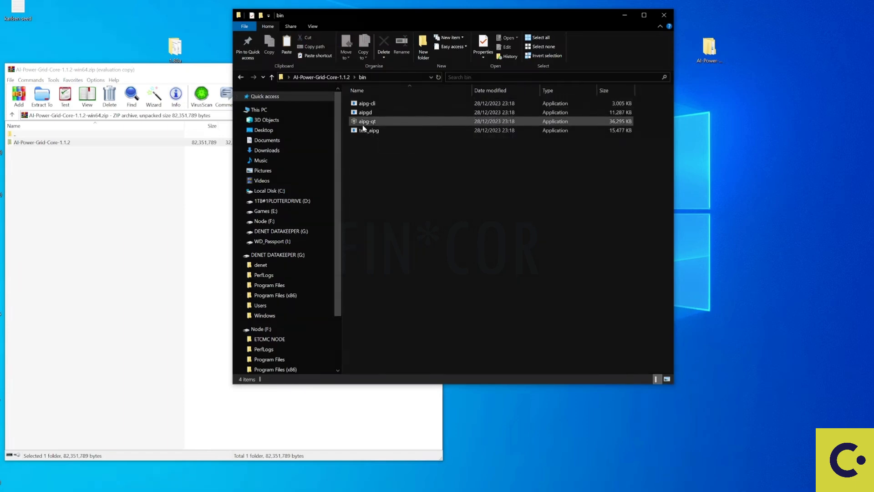
click(364, 124)
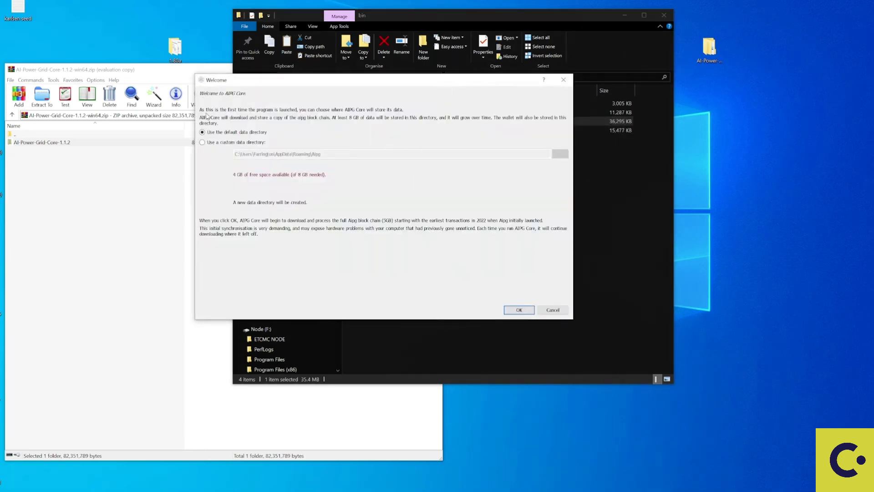
Step: Use the custom data directory I:\AIPG WALLET and start the AIPG Core wallet
click(209, 142)
click(560, 154)
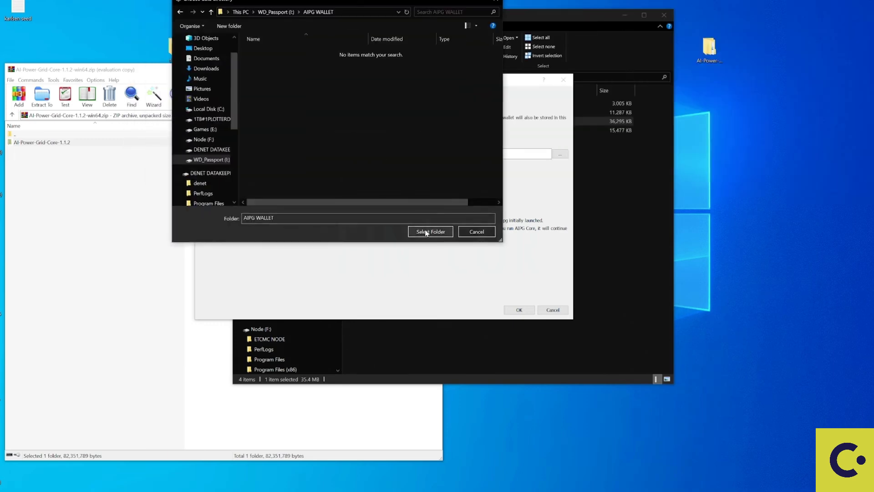
click(427, 232)
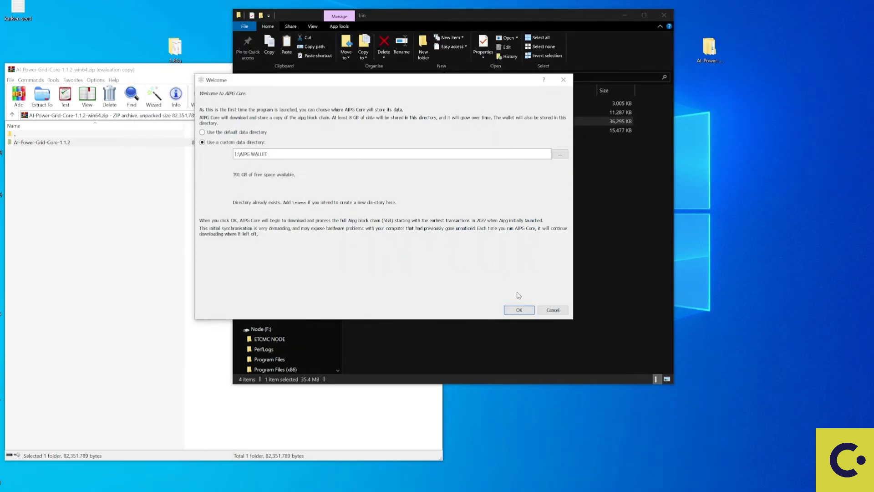
click(519, 310)
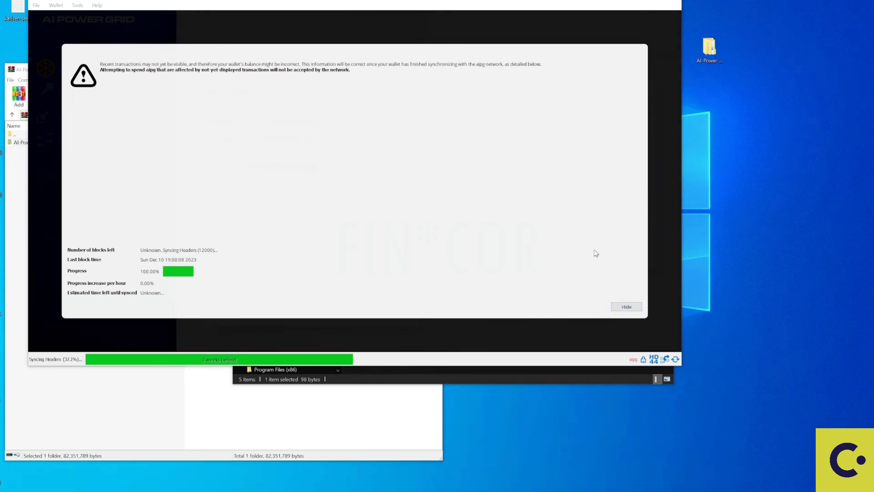
Step: Create a payment request labelled 'Mining' on the Receive page and copy its receiving address
click(627, 307)
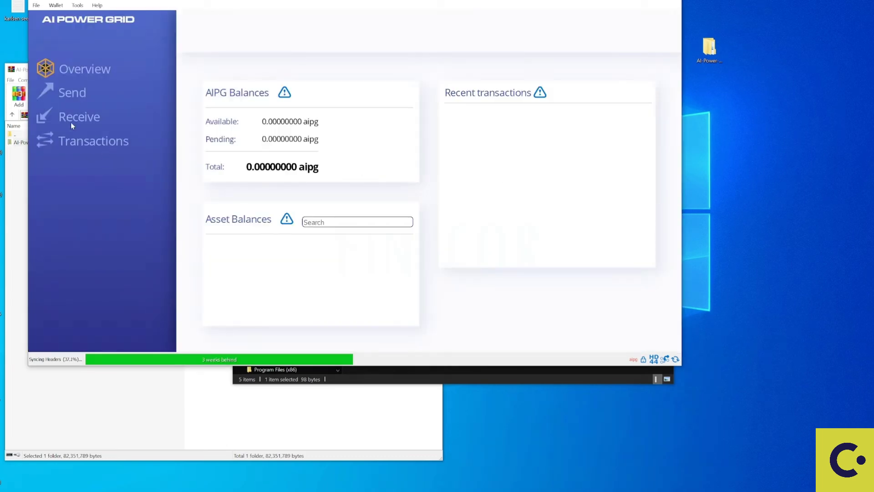
click(72, 123)
click(299, 104)
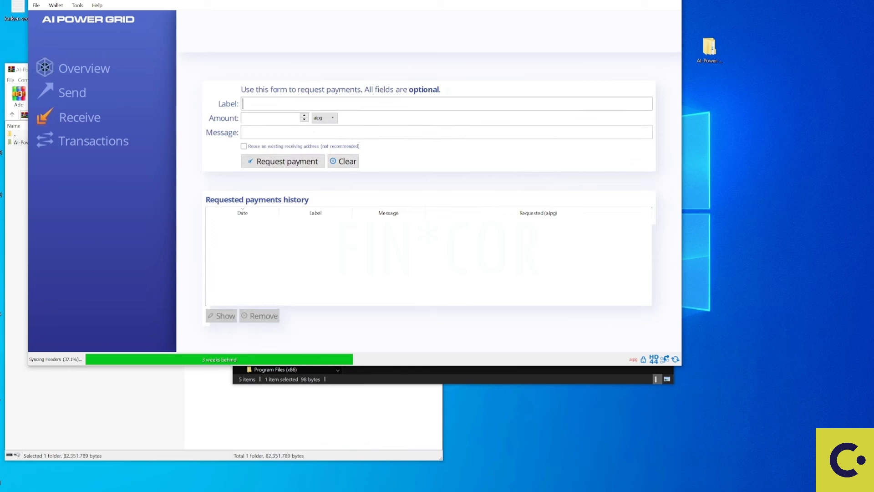
text(Mining)
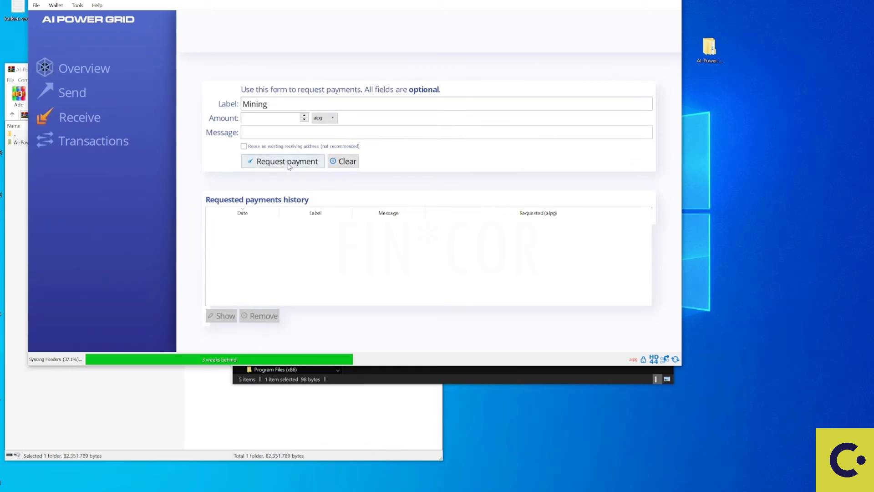
click(287, 164)
double_click(290, 280)
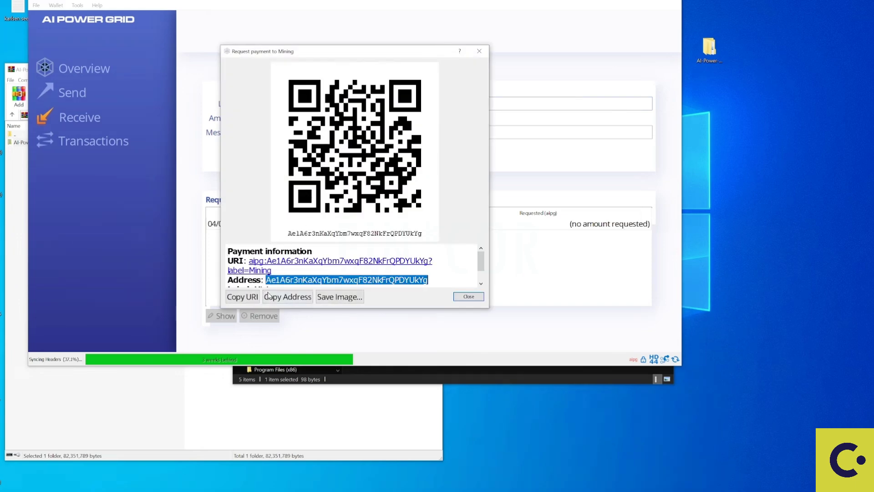
click(300, 295)
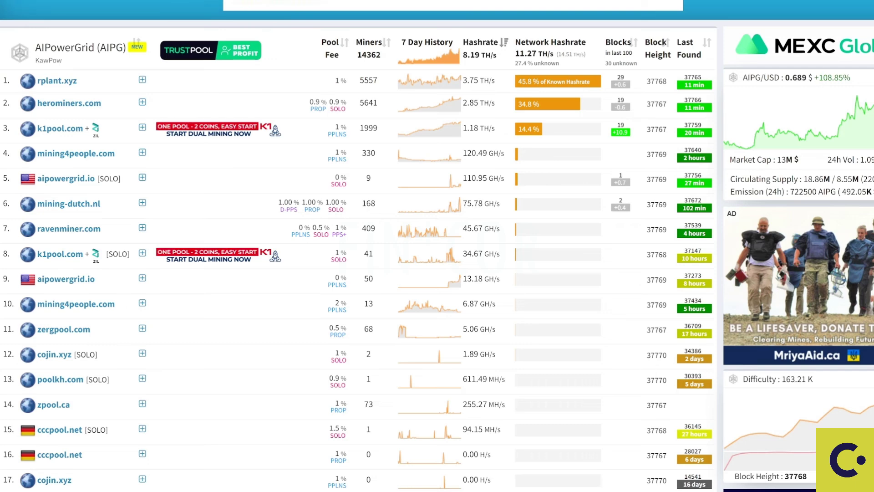
Step: Review the AIPG page: the +108.85% price change, pool list and the top exchange's $1,032,912 24h volume
drag(818, 77, 835, 77)
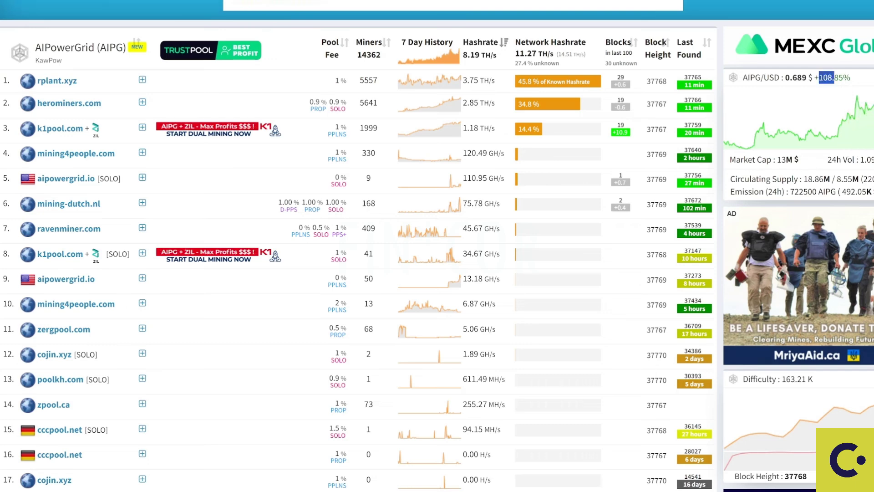
drag(855, 159, 867, 159)
scroll(857, 160, down, 2)
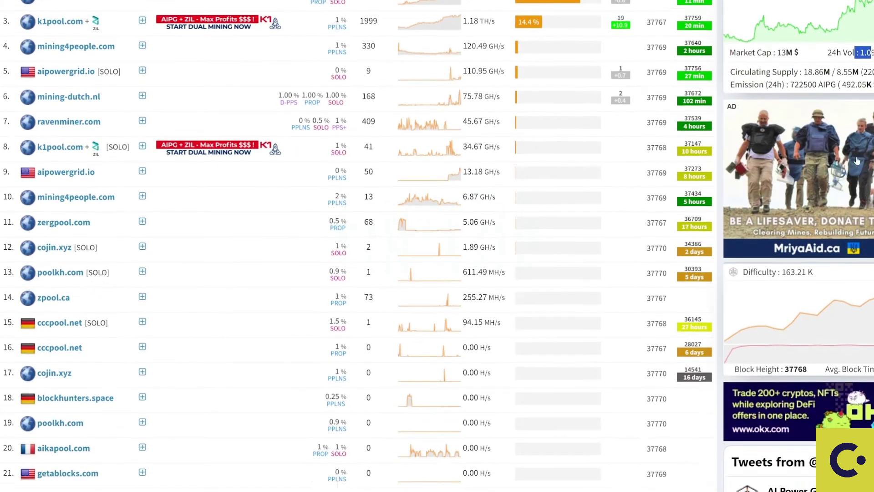
scroll(857, 160, down, 13)
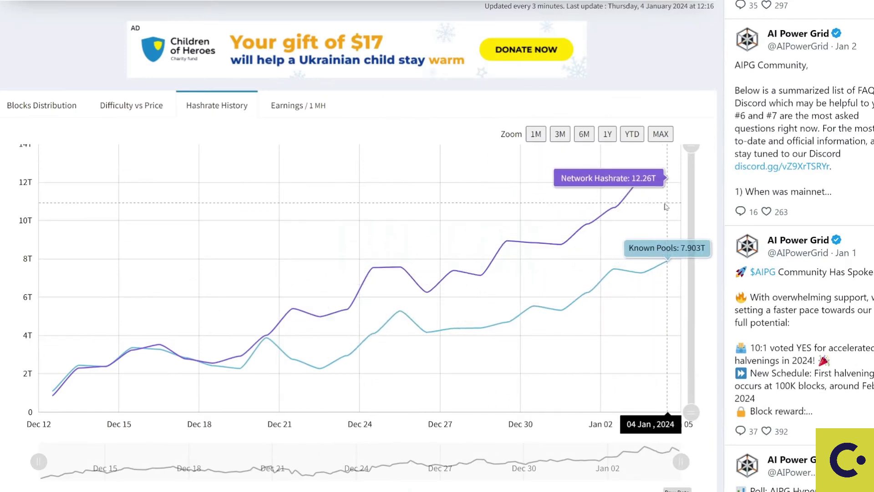
scroll(665, 206, down, 6)
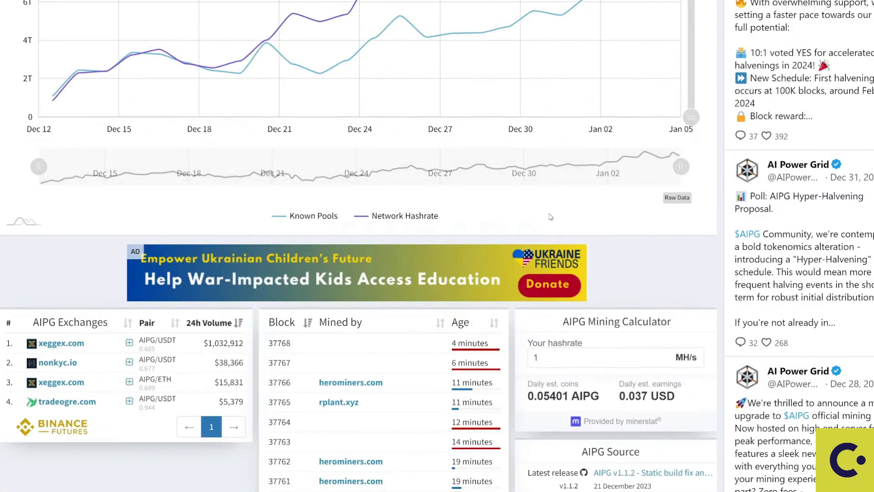
scroll(551, 217, down, 3)
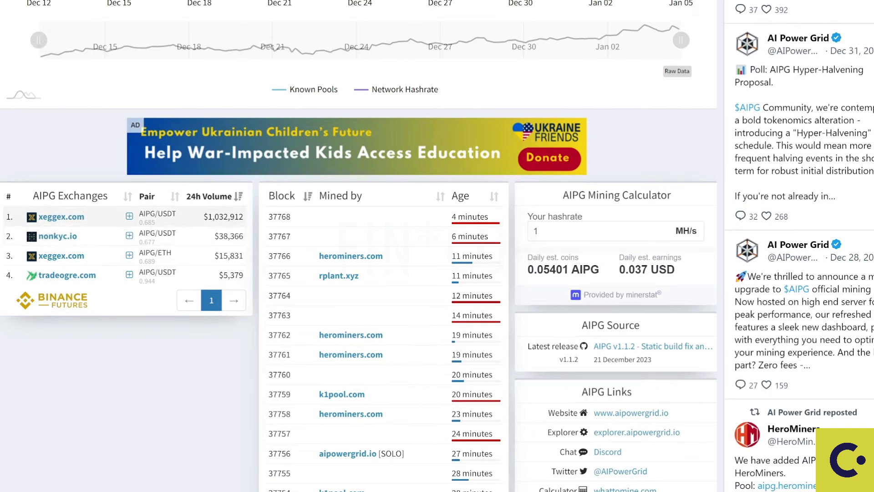
drag(208, 217, 238, 217)
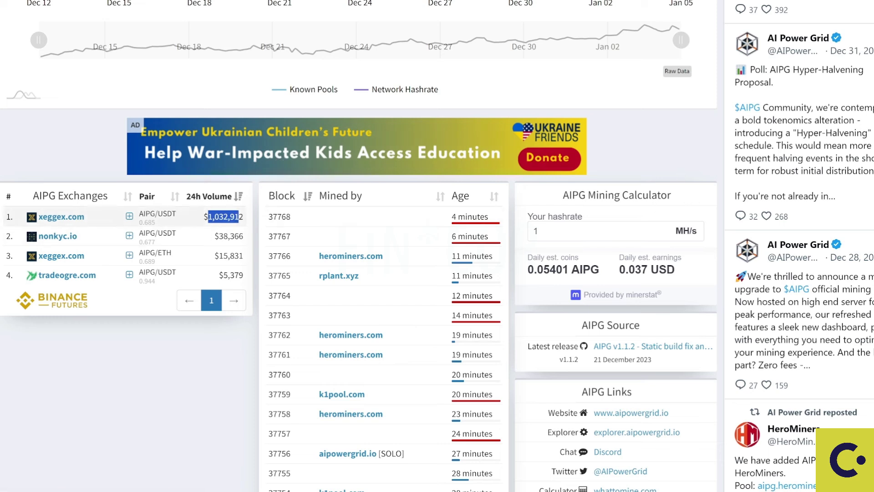
click(221, 226)
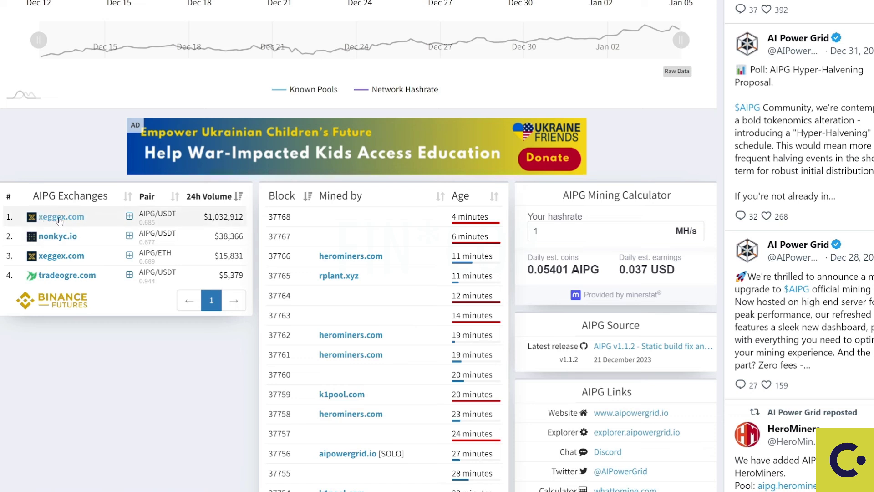
drag(212, 217, 230, 218)
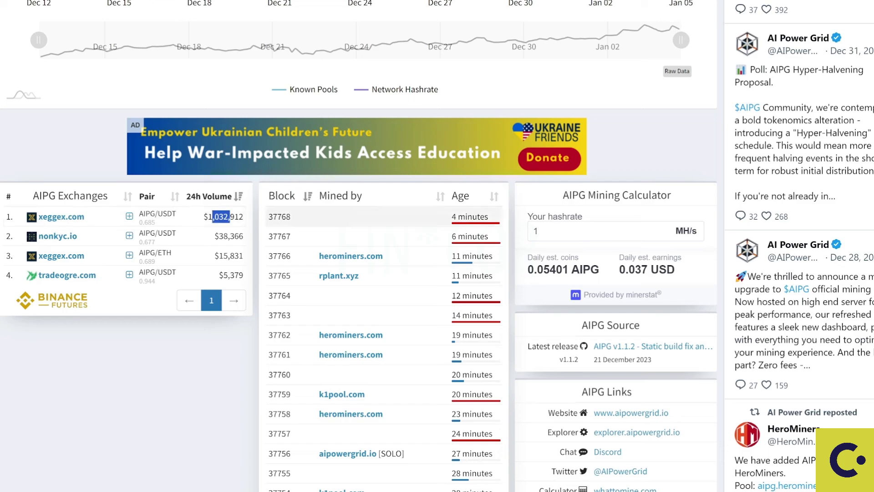
scroll(353, 200, up, 5)
scroll(339, 194, up, 15)
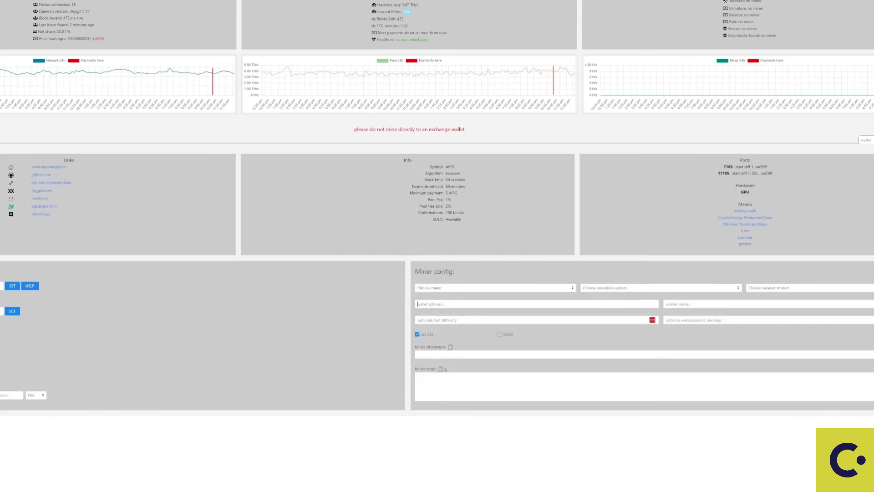
Step: Set the rplant miner config to wildrig-multi on Windows with the Europe stratum
click(469, 304)
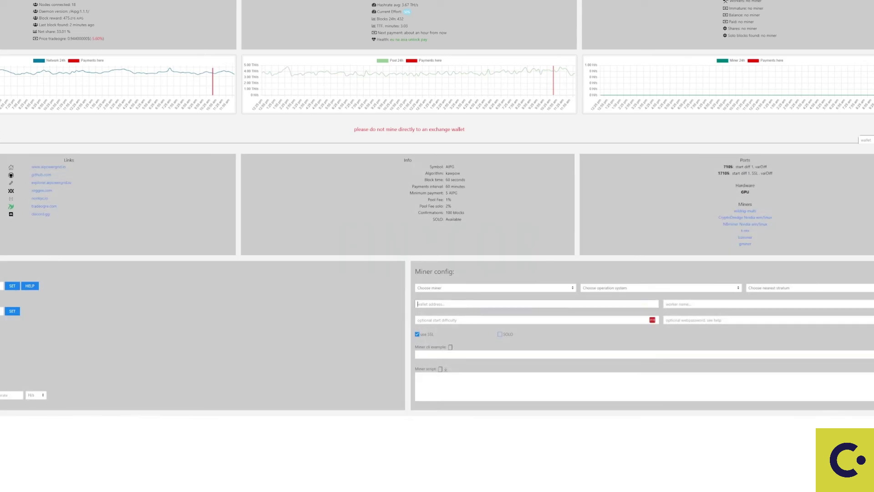
click(509, 290)
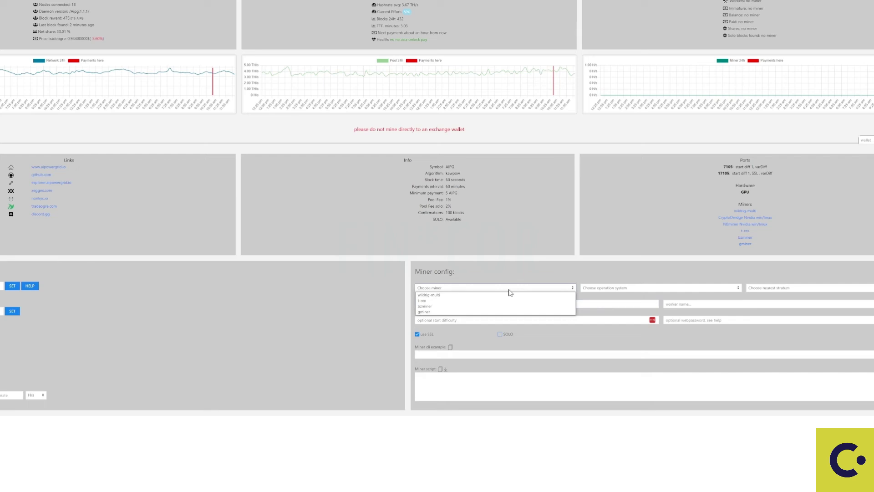
click(445, 297)
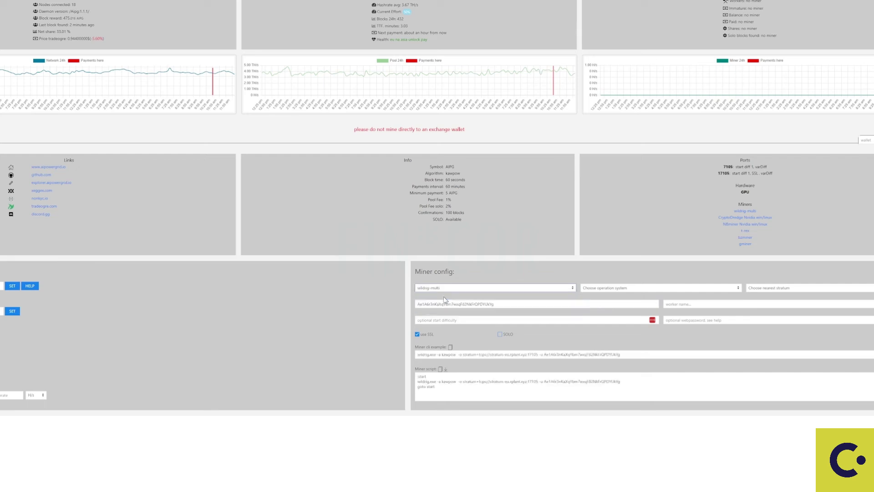
click(633, 288)
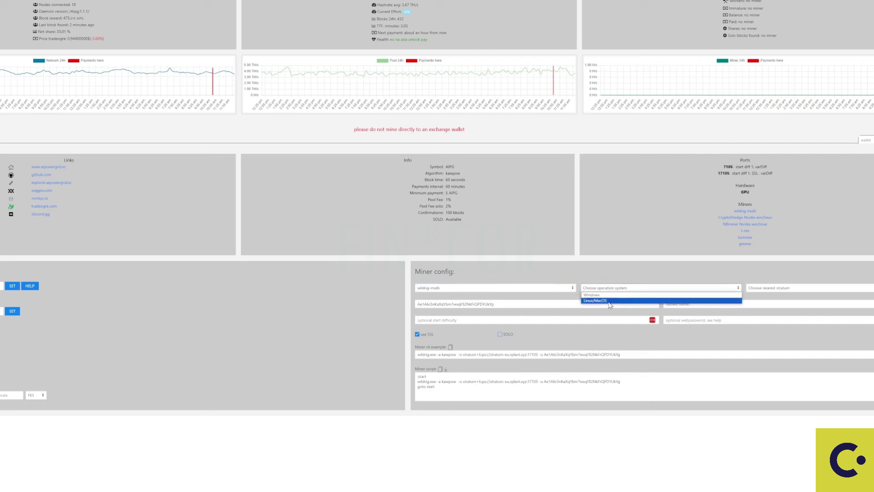
click(692, 294)
click(767, 289)
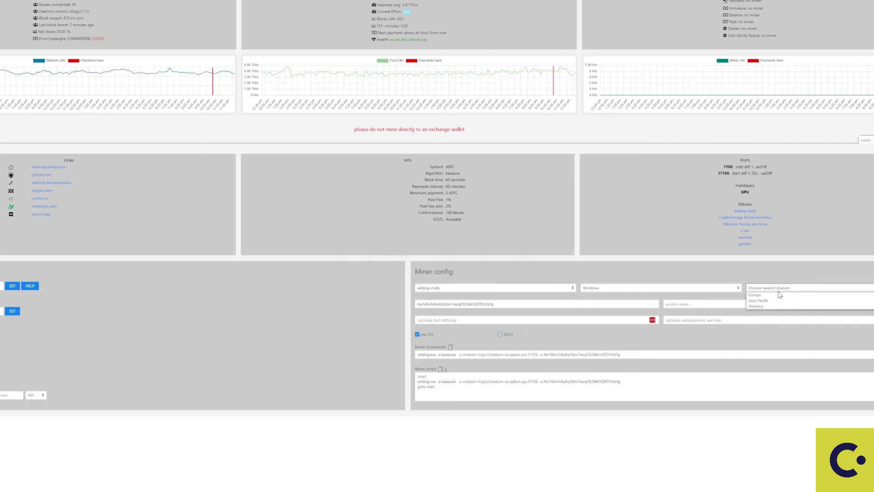
click(778, 299)
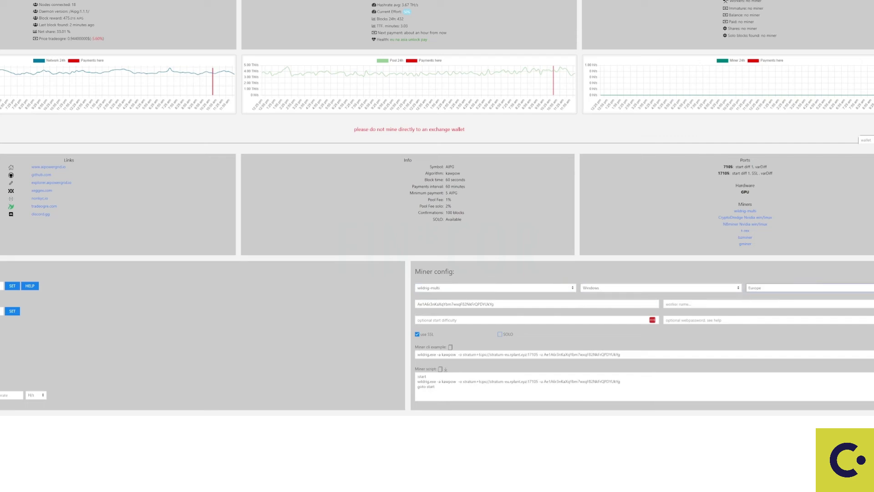
Step: Enter worker name 309 and leave SOLO unchecked so m=solo is dropped
click(698, 298)
text(30902)
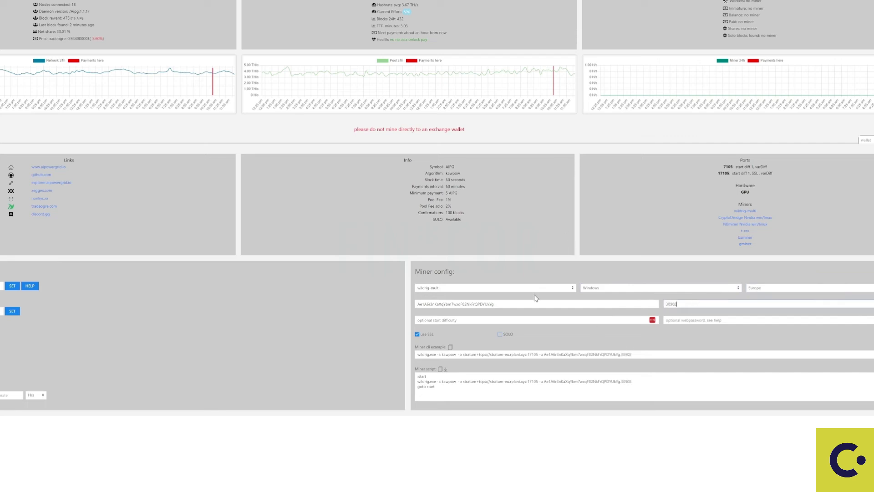
click(501, 335)
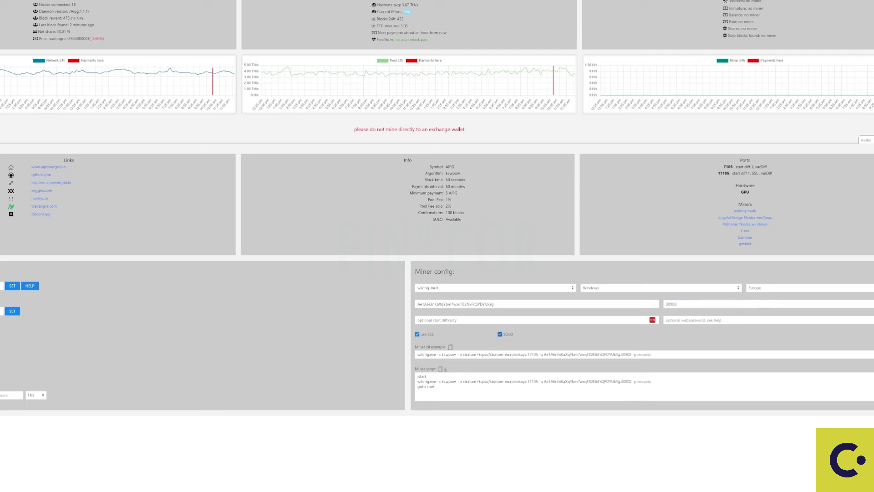
click(500, 335)
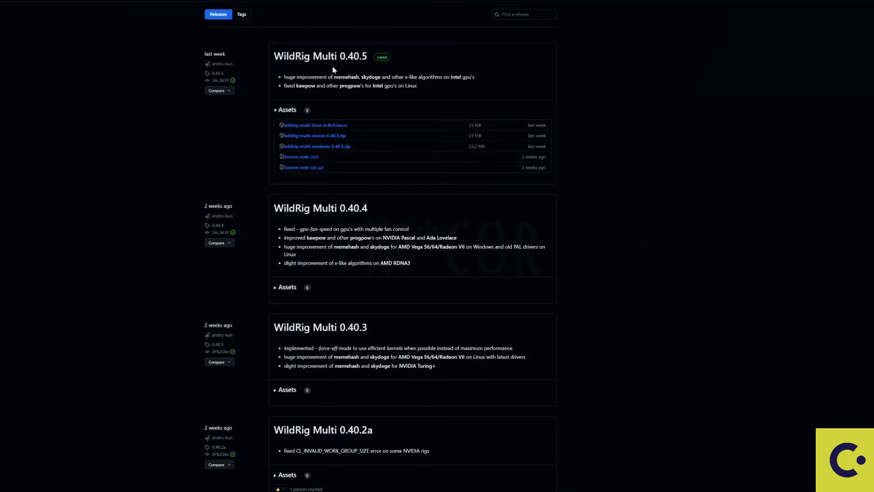
Step: Download wildrig-multi-windows-0.40.5.zip from the release assets
click(317, 147)
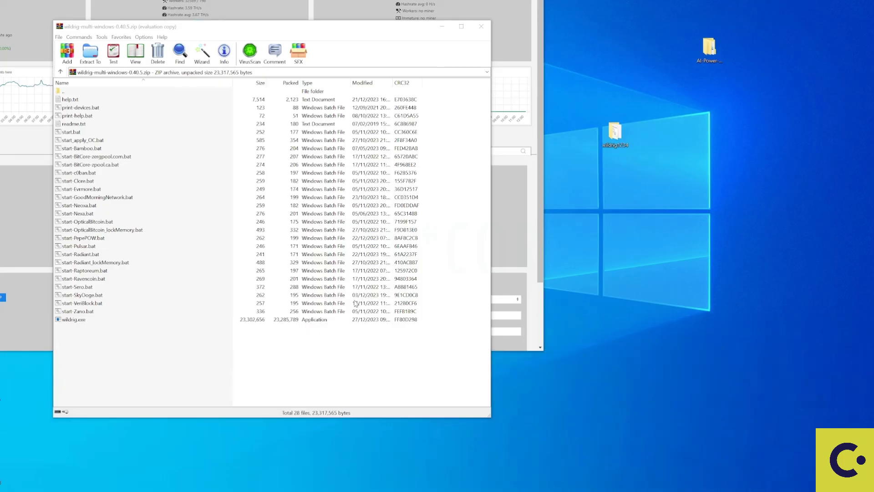
Step: Create a desktop folder wildrig1234, extract all 28 archive files into it, and open it
right_click(635, 183)
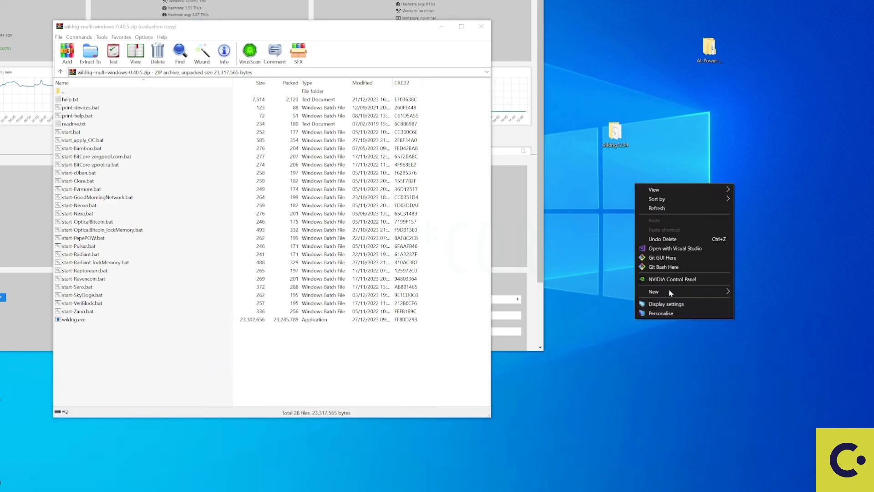
mouse_move(670, 291)
click(749, 293)
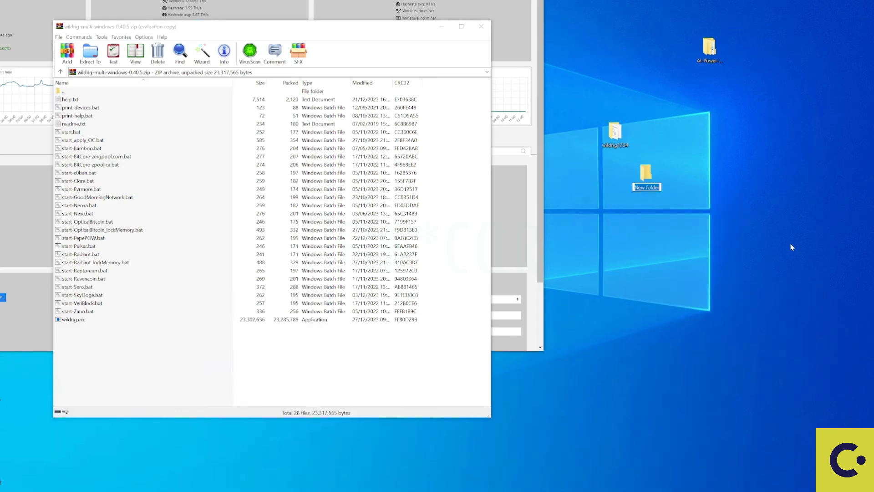
text(WILDRIG123)
click(791, 244)
drag(295, 366, 635, 181)
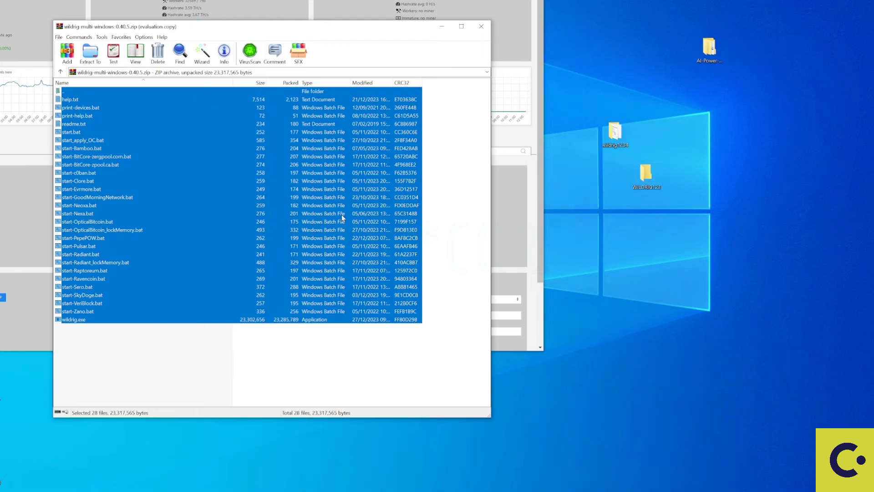
double_click(615, 136)
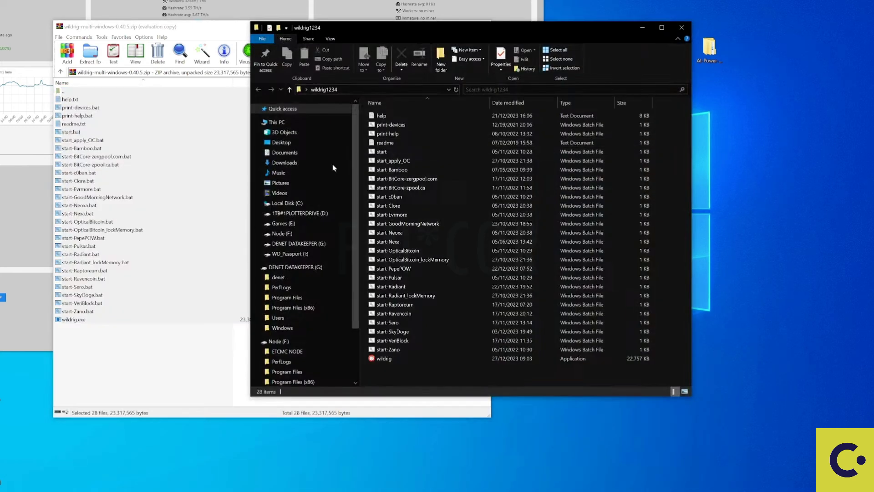
Step: Create a text document named AIPG in wildrig1234 and open it in Notepad
right_click(412, 374)
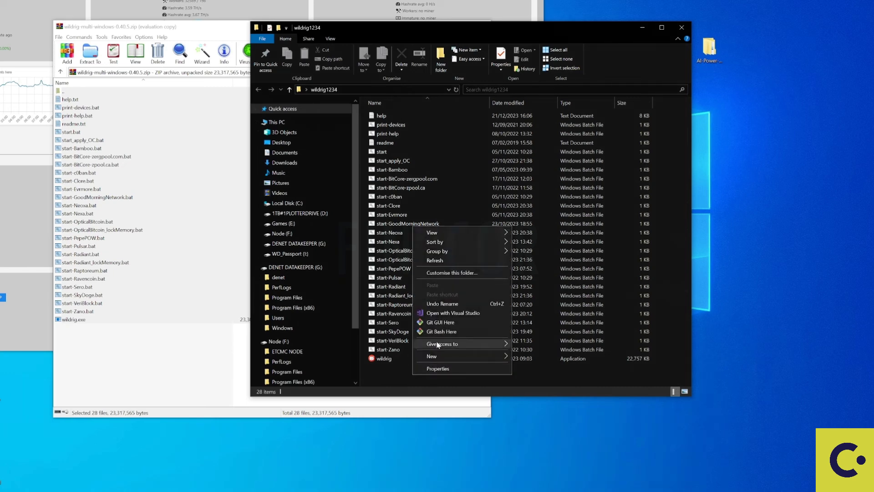
mouse_move(441, 357)
click(542, 406)
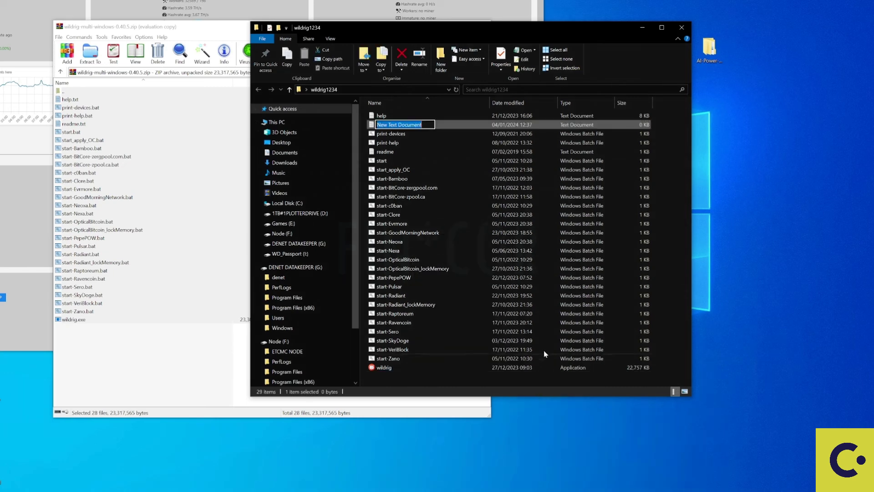
text(AI)
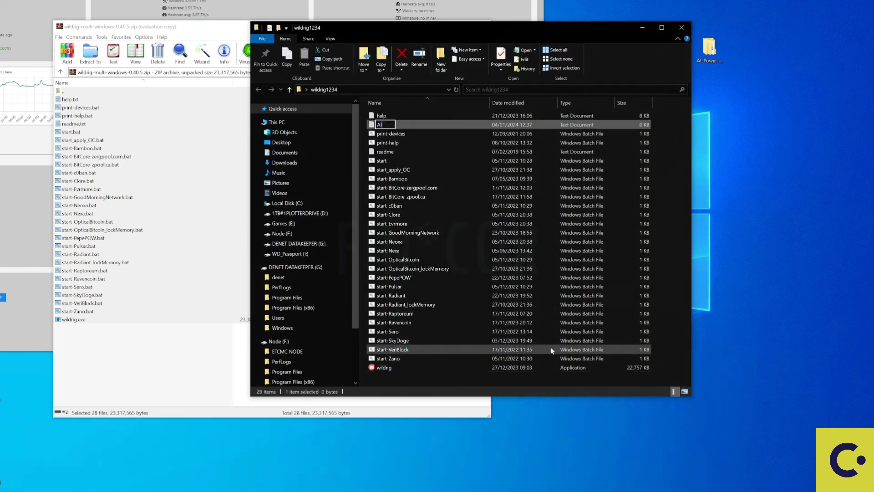
text(PG)
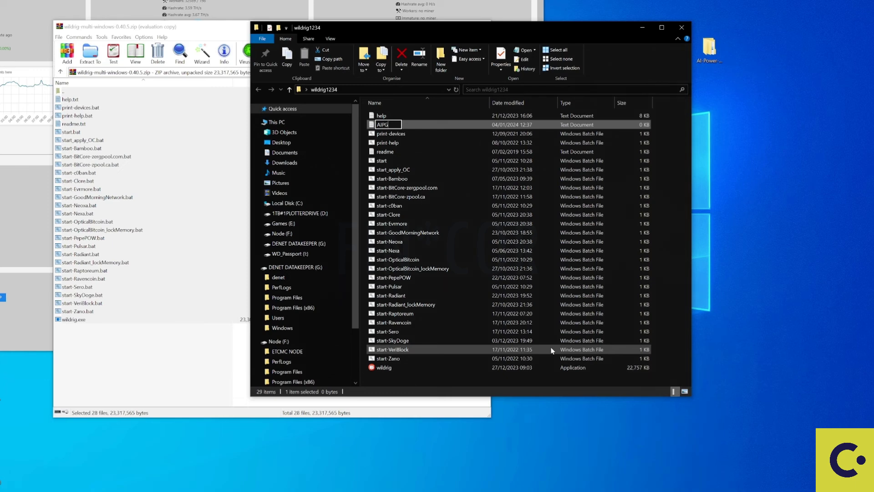
double_click(473, 125)
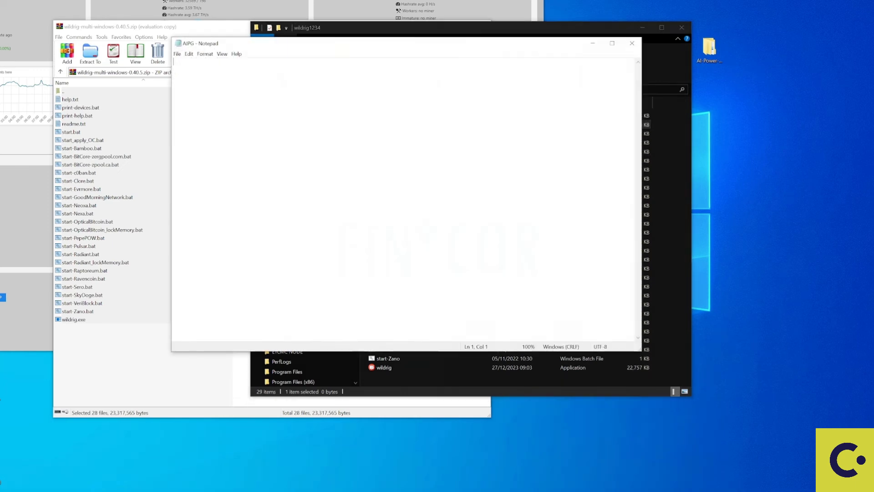
Step: Copy the three-line rplant miner script into the AIPG Notepad file
click(130, 15)
mouse_move(154, 222)
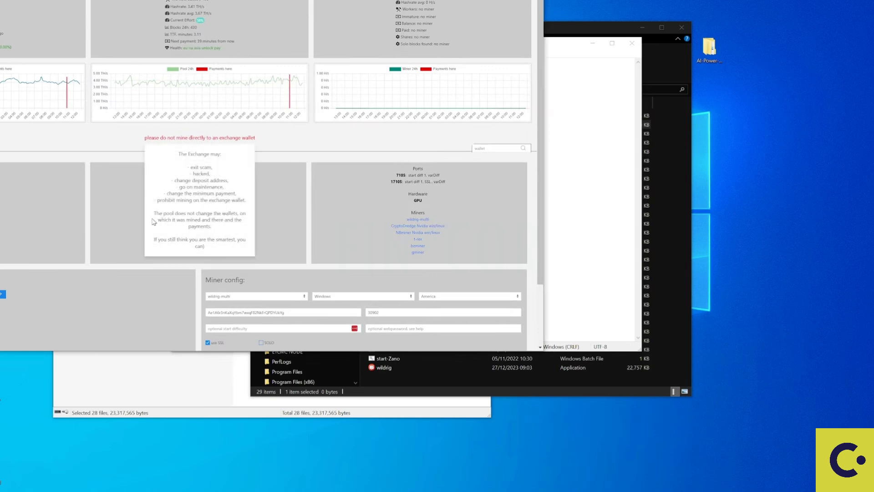
scroll(335, 223, down, 2)
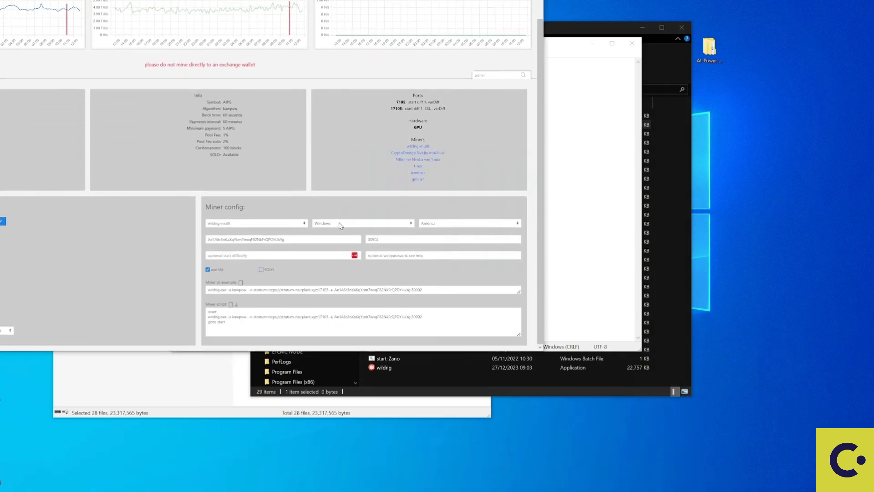
click(206, 317)
key(ctrl+a)
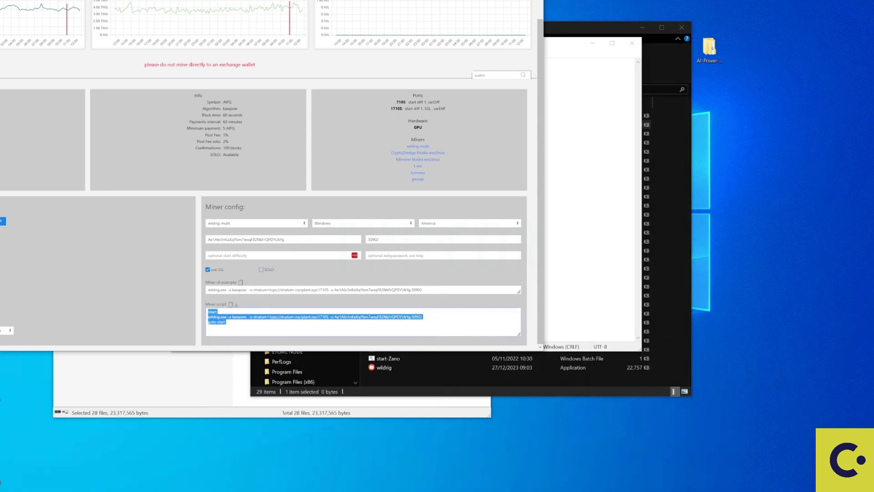
right_click(212, 315)
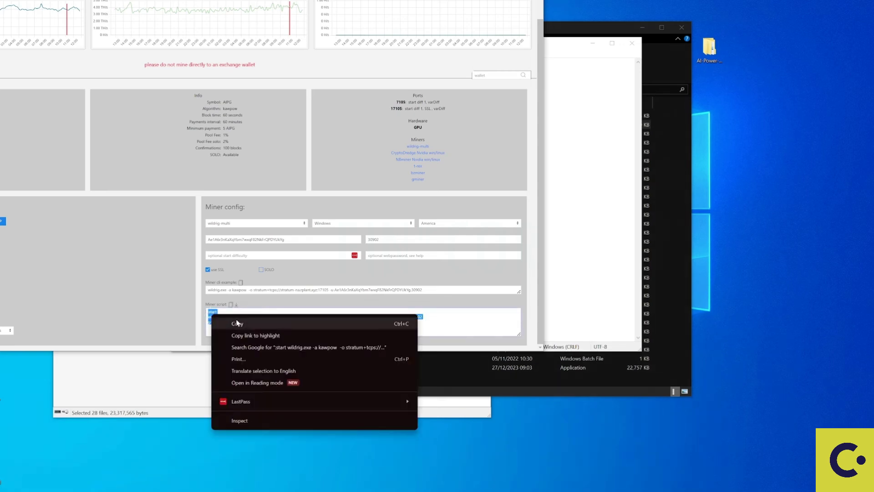
click(230, 323)
key(alt+Tab)
key(ctrl+v)
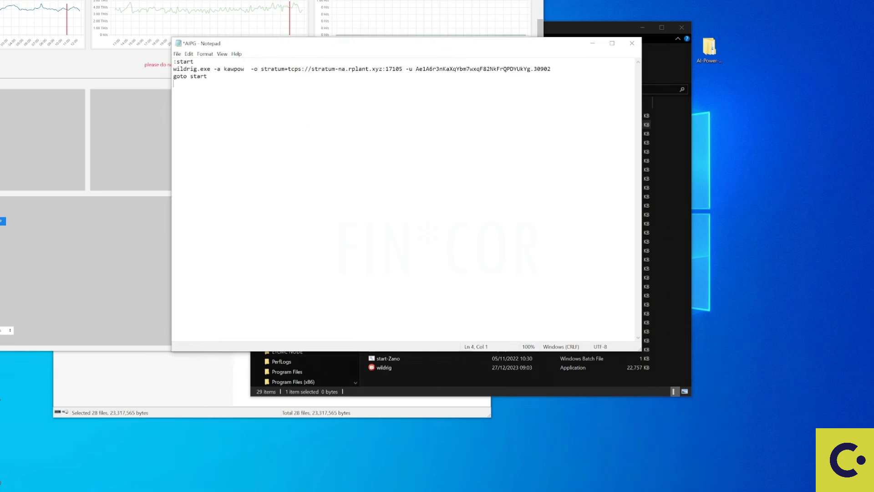
Step: Save the file as AIPG.bat in wildrig1234 and run it to start mining
click(177, 54)
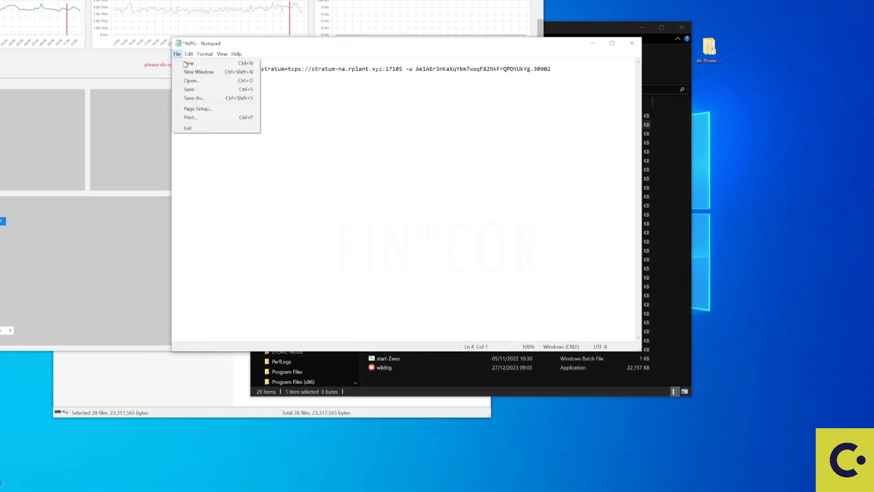
click(199, 99)
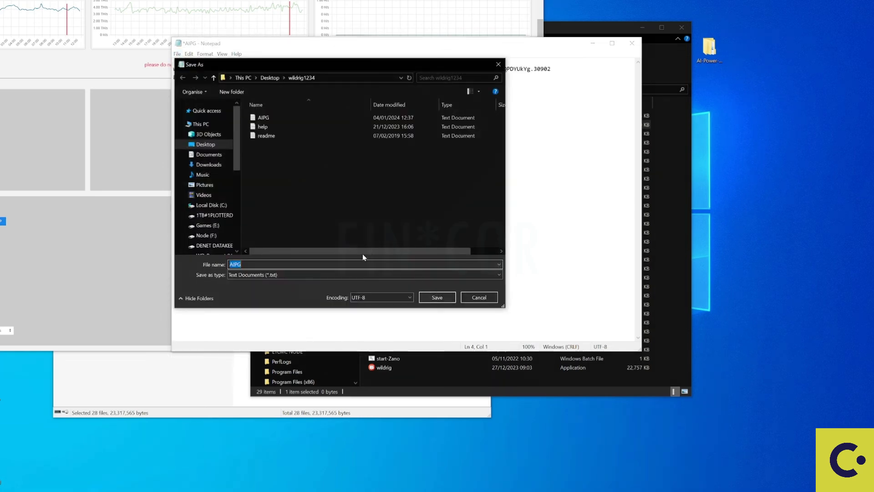
key(End)
text(.)
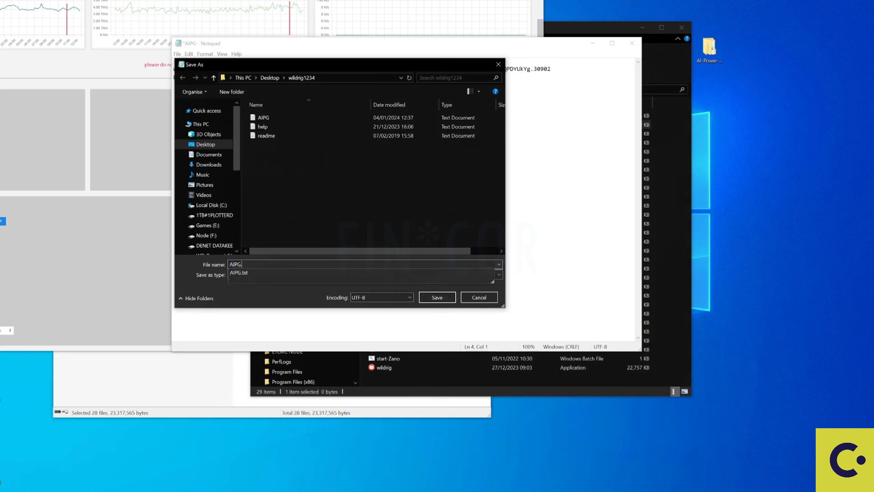
text(ba)
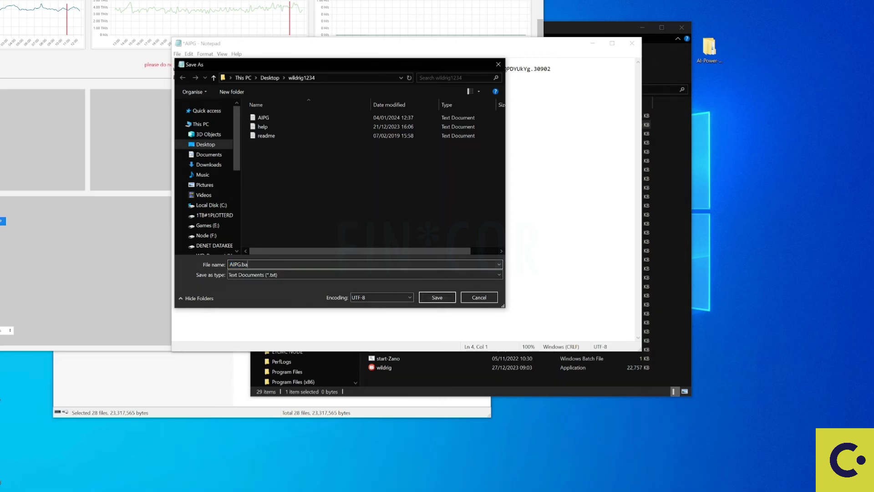
text(t)
click(441, 298)
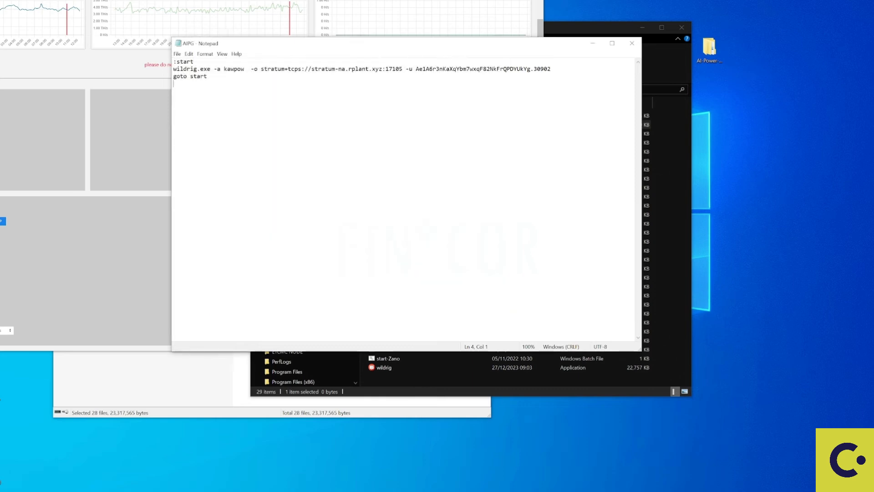
click(571, 24)
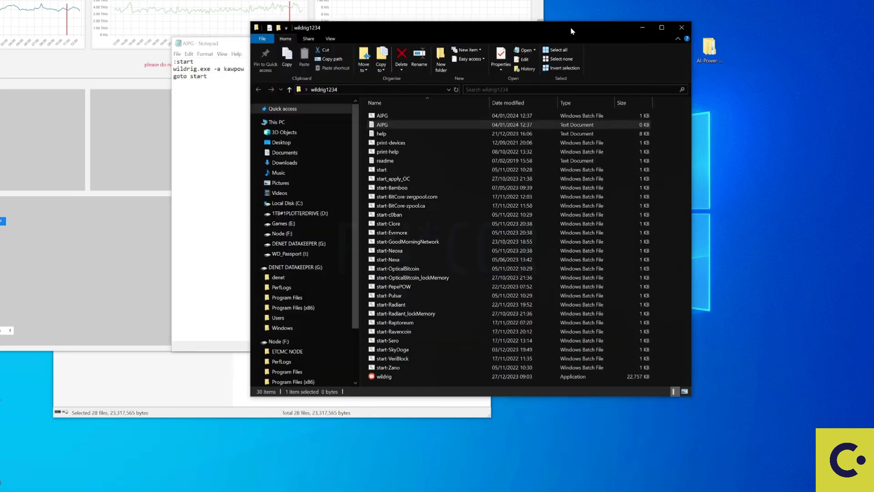
double_click(394, 116)
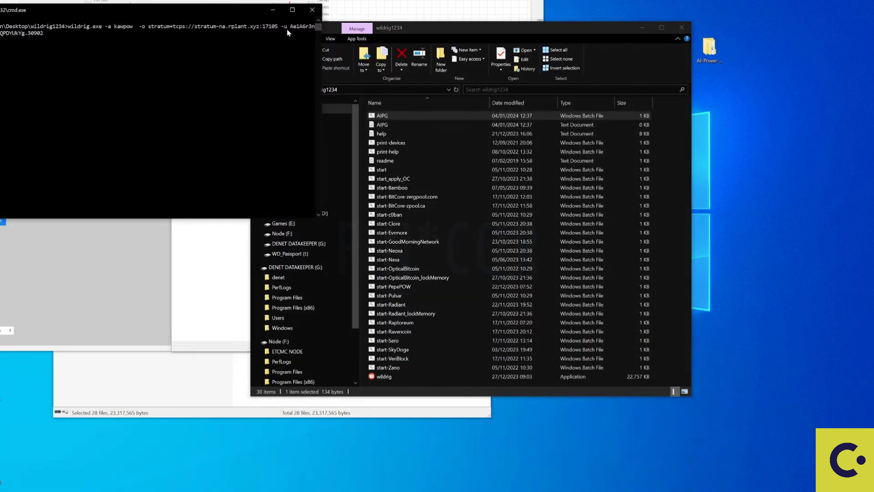
Step: Move the WildRig miner console window aside to watch its kawpow startup output
drag(211, 13, 459, 73)
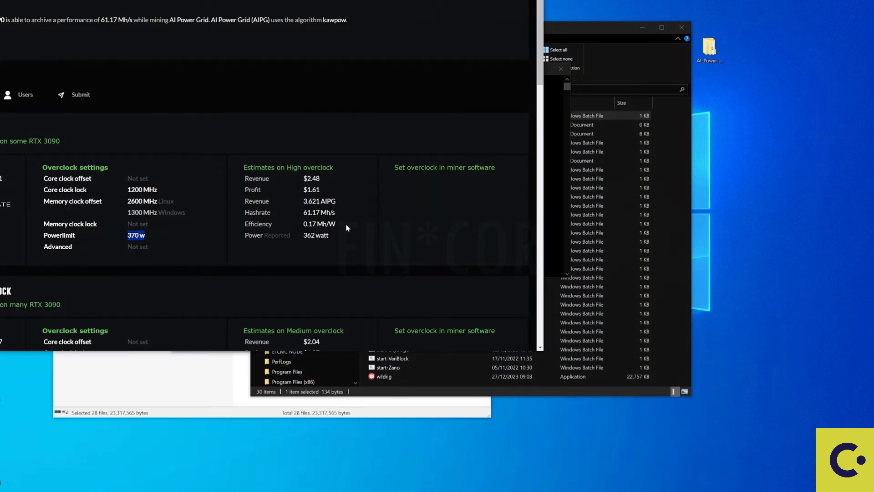
Step: Review the RTX 3090 AIPG overclock's 370 W power limit, then browse hashrate.no's GPU list
scroll(347, 228, down, 3)
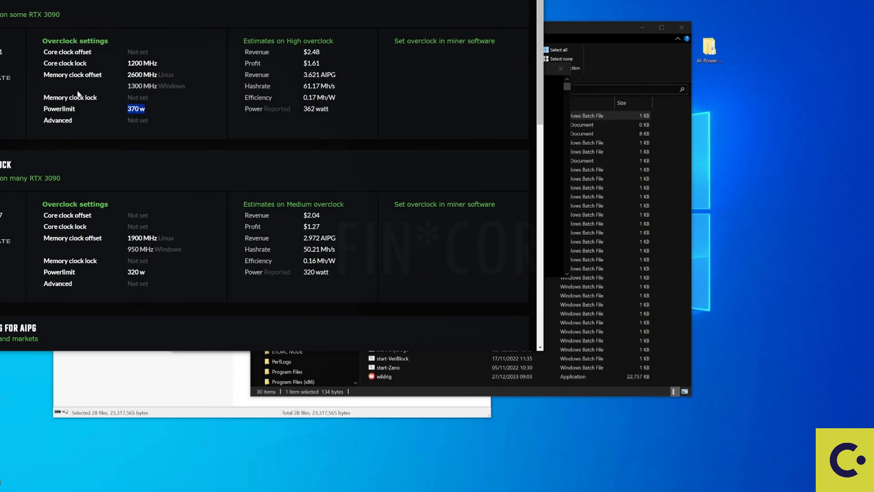
double_click(133, 108)
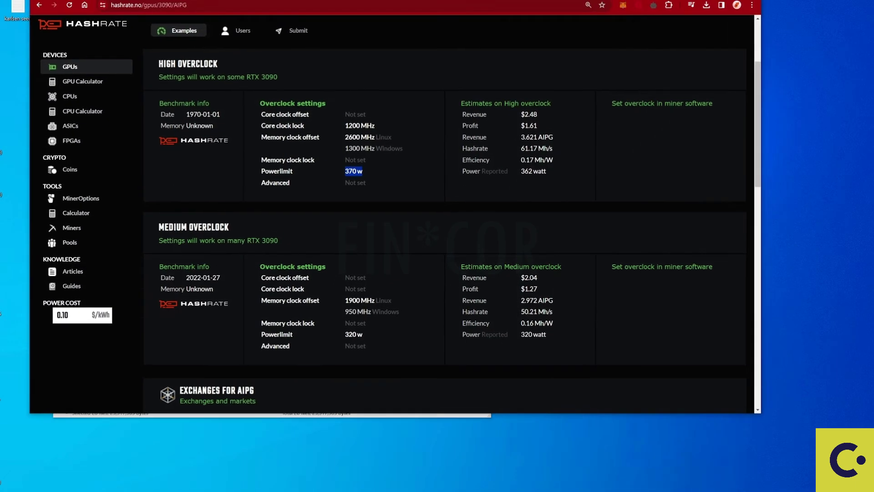
click(109, 73)
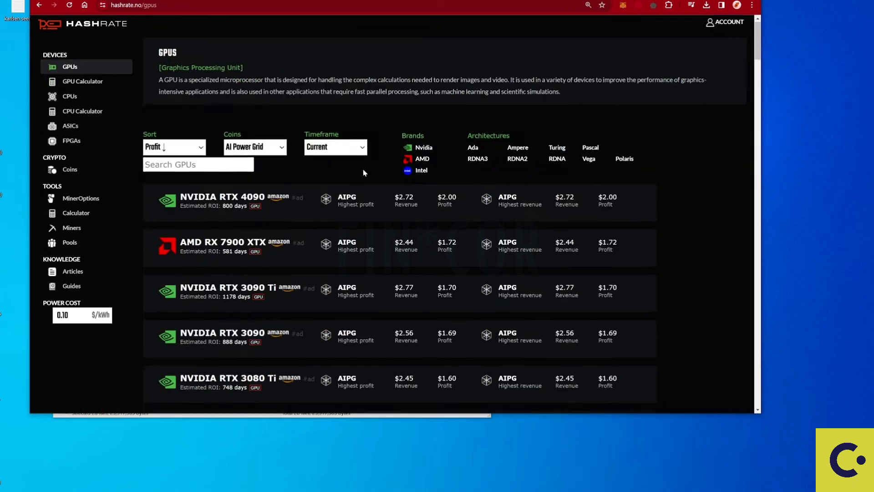
scroll(363, 172, down, 4)
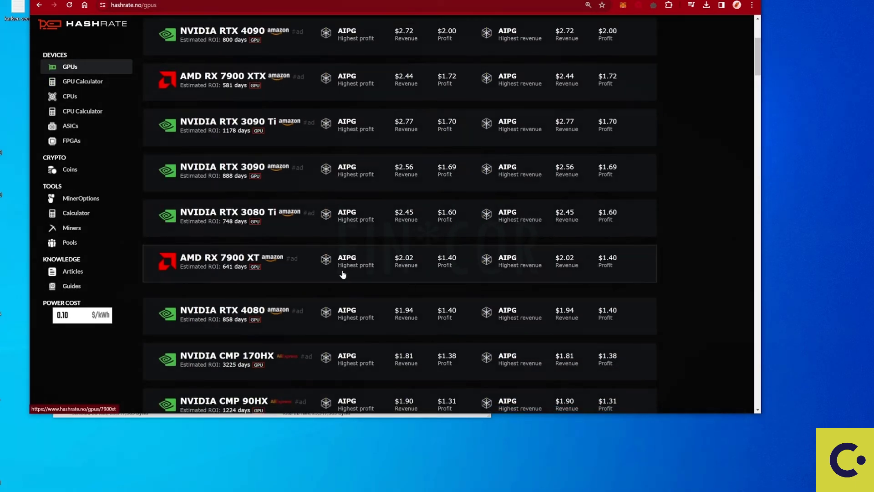
scroll(342, 275, up, 4)
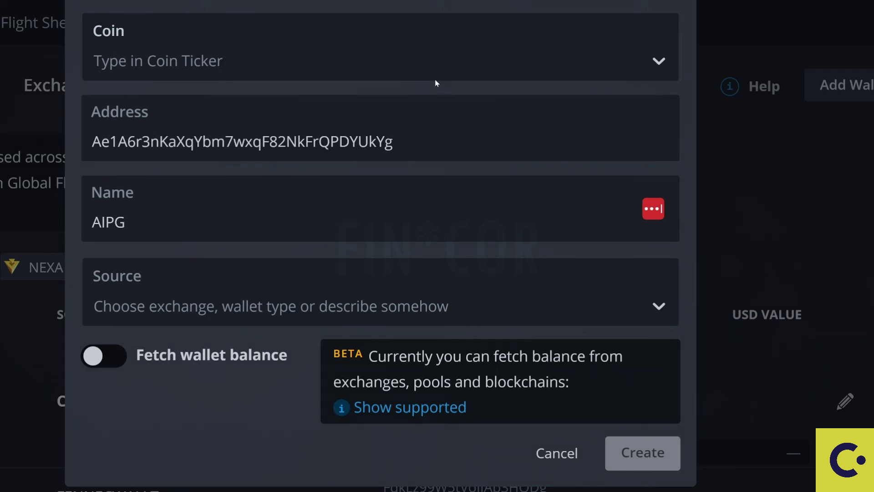
Step: Create a Hive OS wallet with coin AIPG and source phemex
click(340, 57)
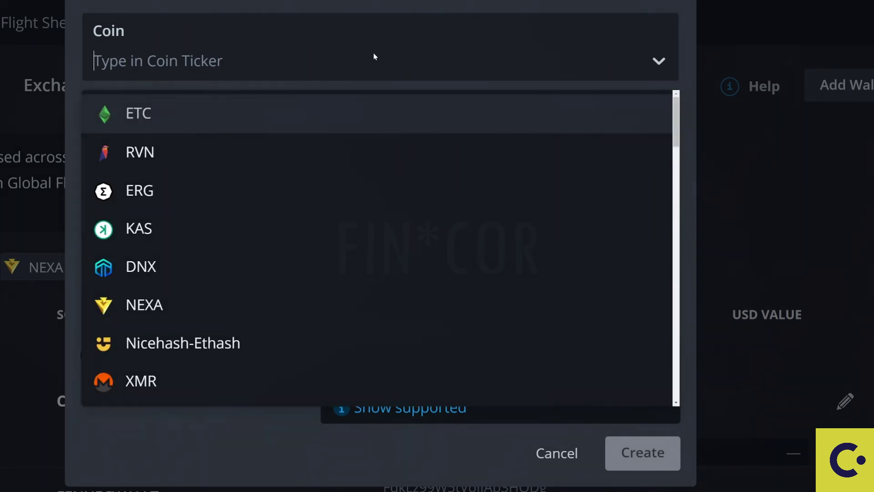
text(AIP)
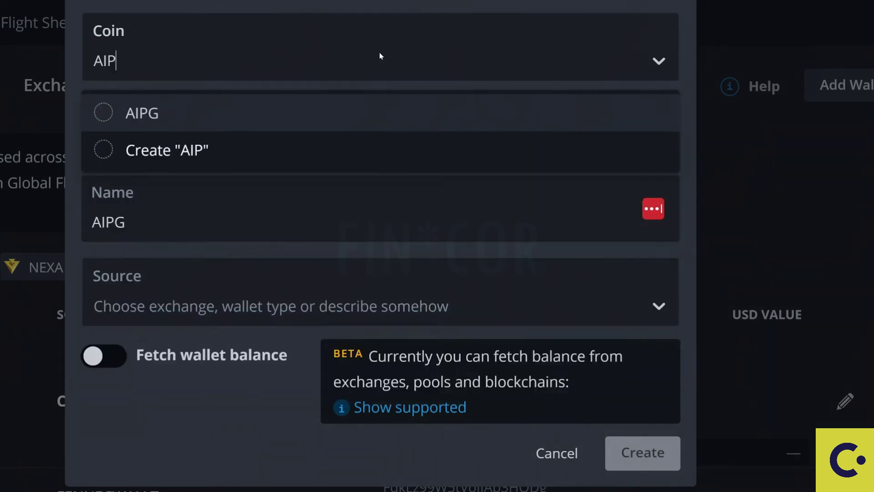
click(149, 114)
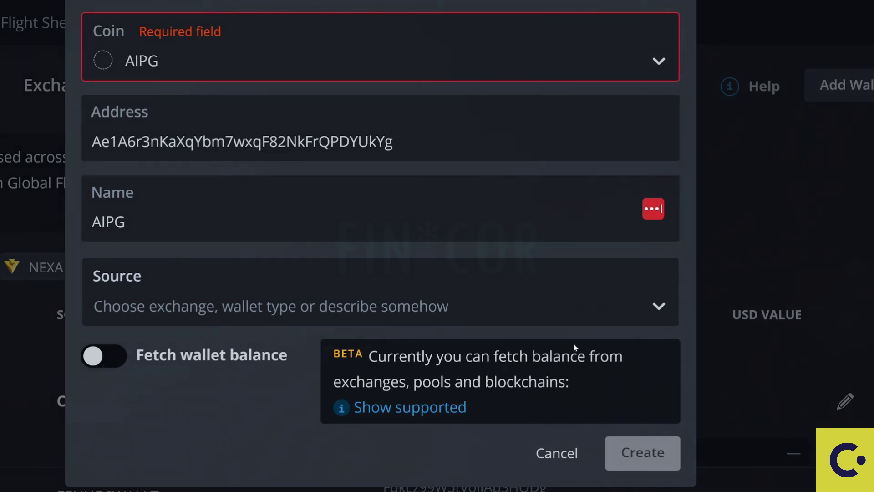
click(659, 306)
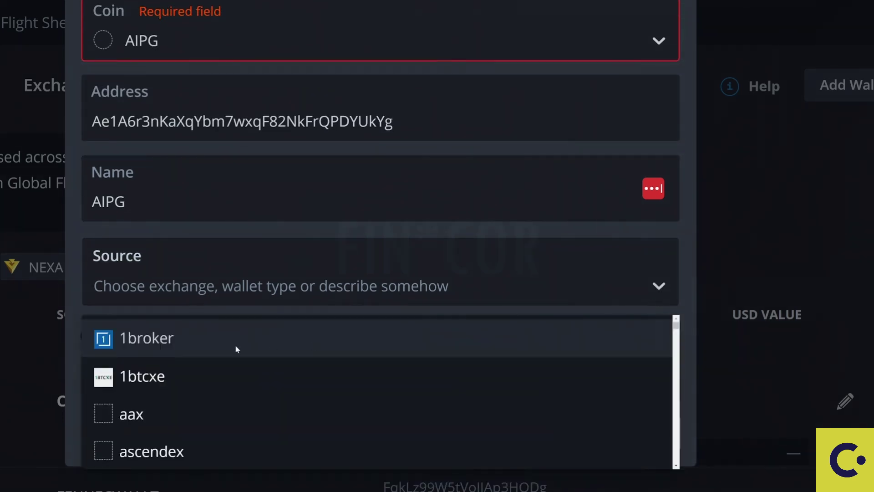
scroll(217, 364, down, 10)
scroll(214, 396, down, 15)
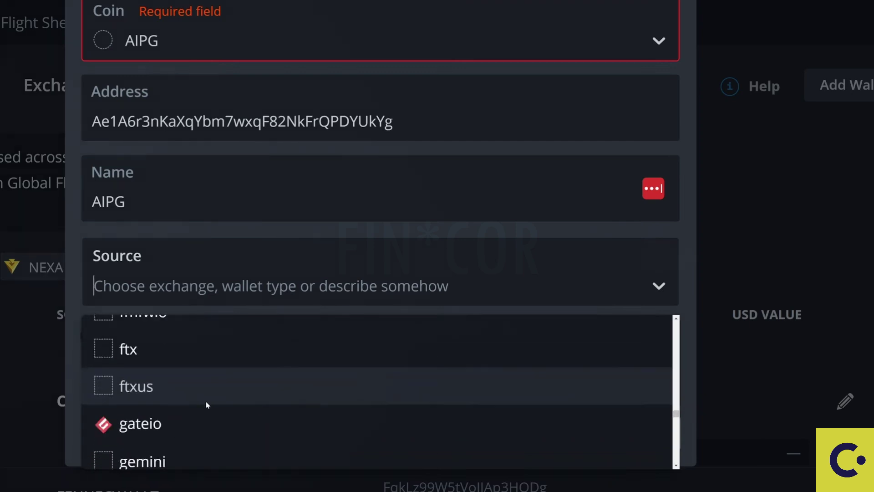
click(173, 417)
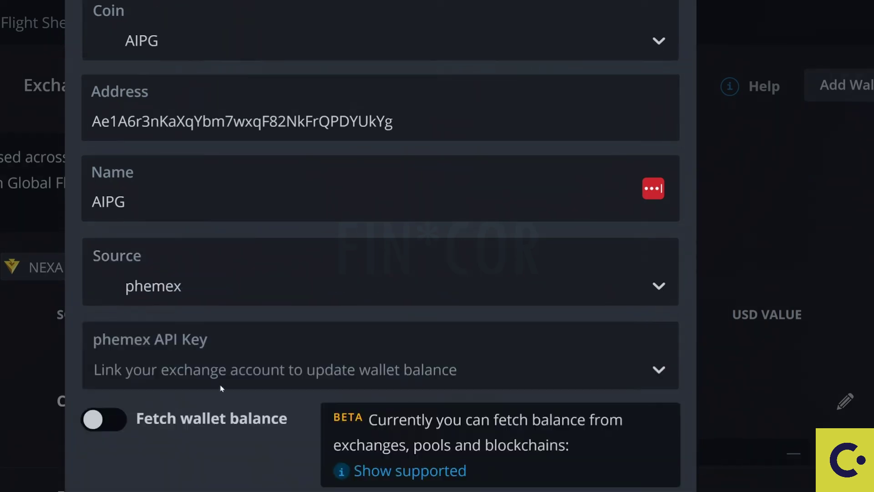
click(624, 431)
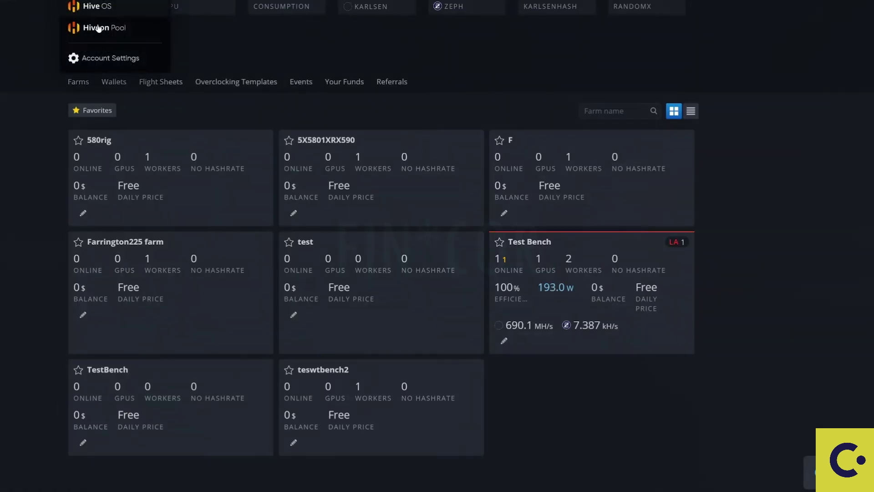
Step: Go to the Test Bench farm's Flight Sheets page
click(102, 80)
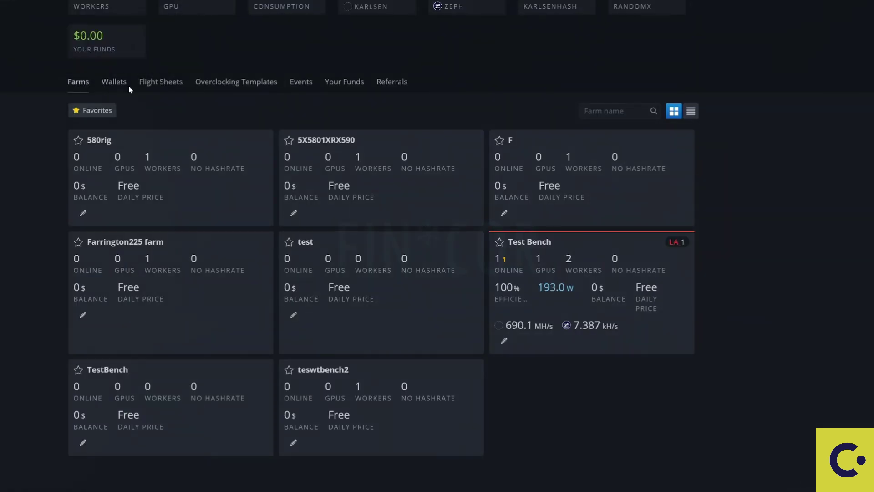
click(560, 271)
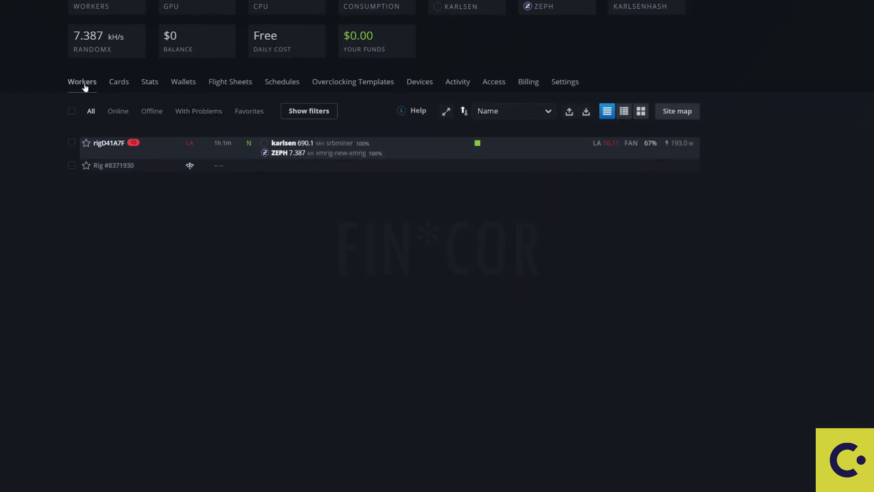
click(227, 83)
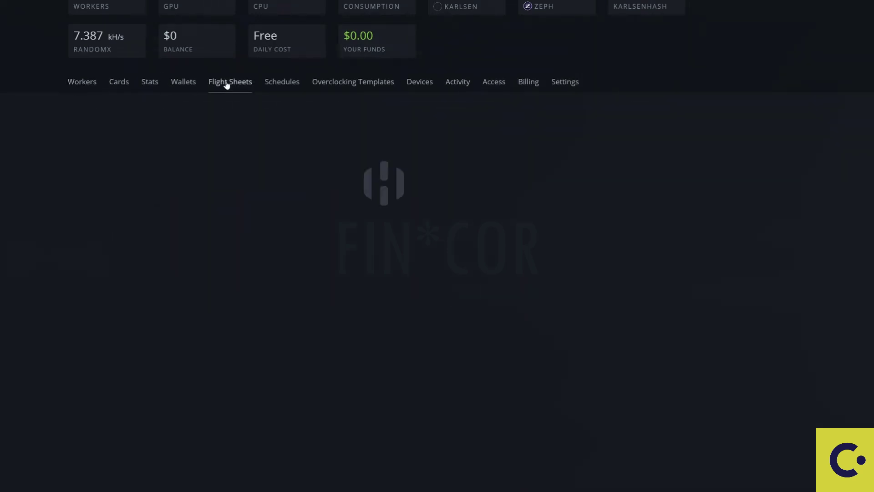
Step: Set the new flight sheet to coin AIPG, wallet AIPG, pool 'Configure in miner', miner WildRig Multi
click(195, 160)
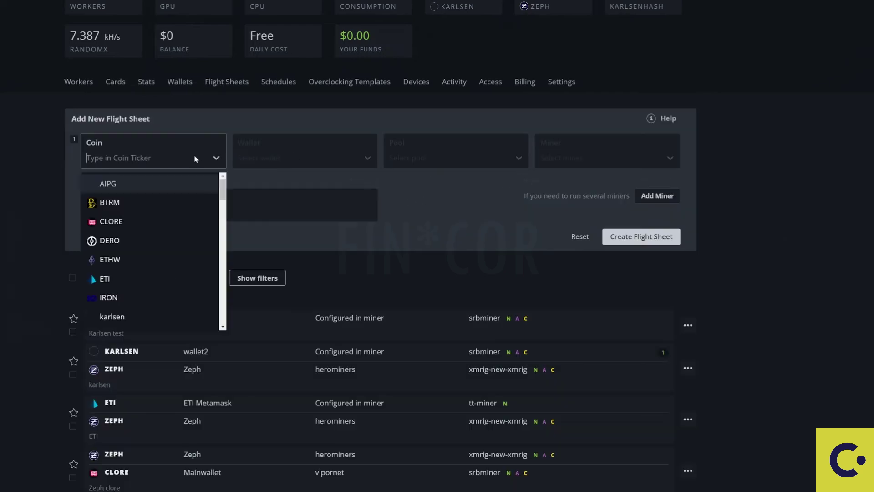
click(110, 184)
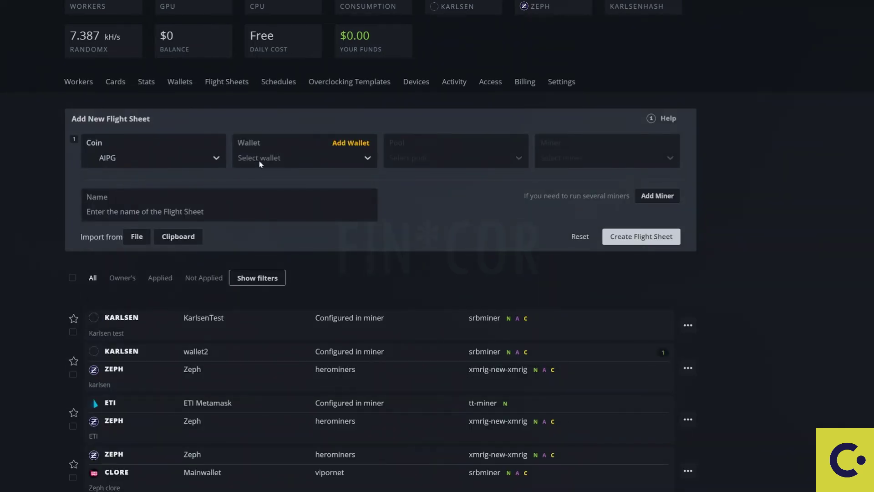
click(296, 160)
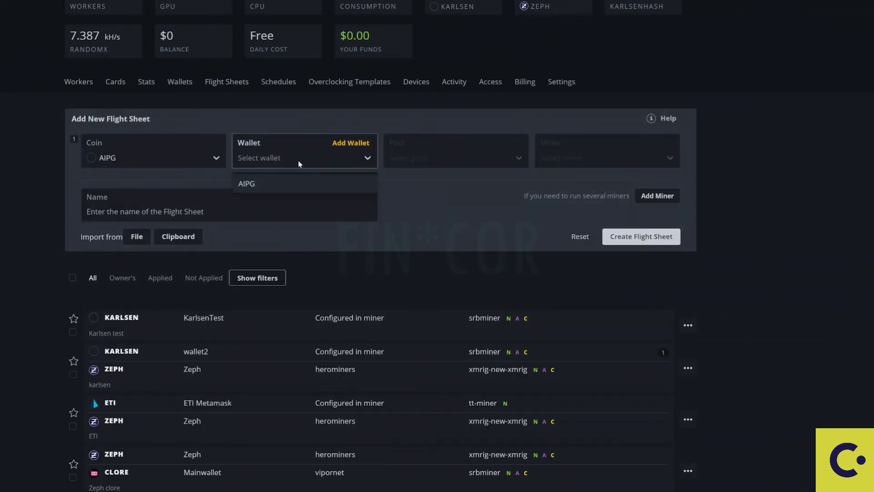
click(293, 187)
click(430, 159)
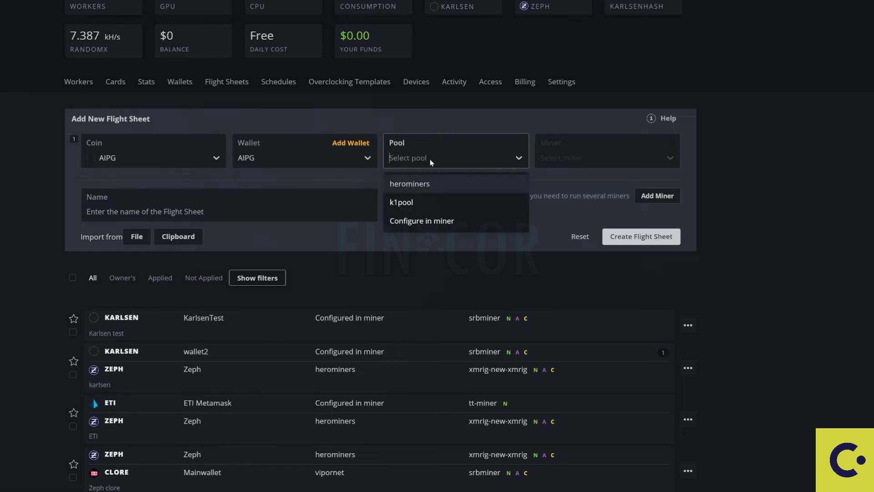
click(438, 221)
click(597, 164)
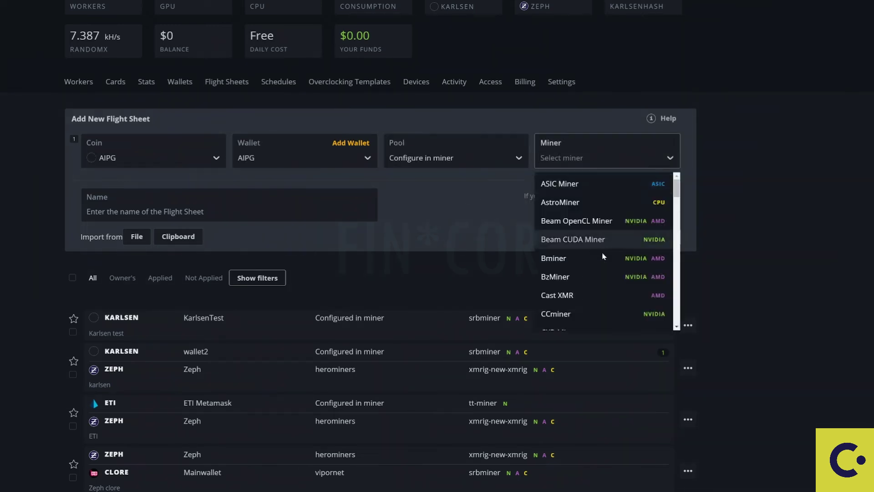
scroll(603, 252, down, 4)
text(W)
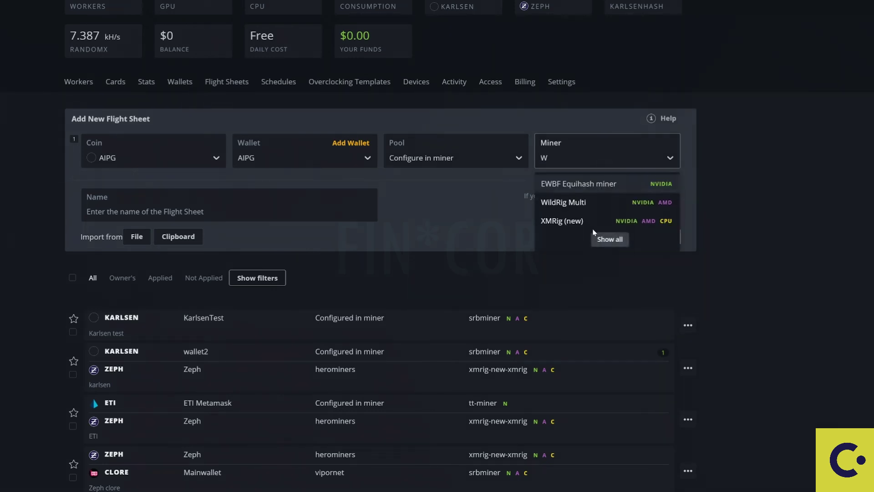
click(578, 203)
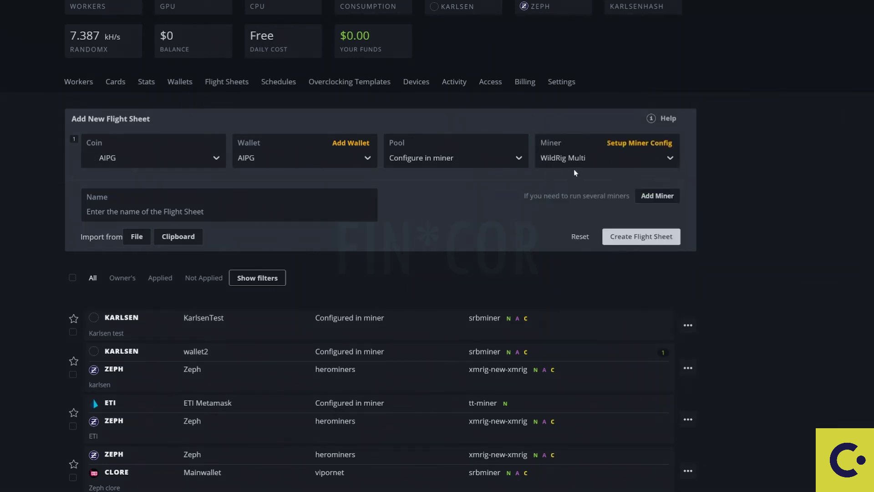
Step: In WildRig Multi's miner config, set the wallet template to %WAL%.%WORKER_NAME%
click(638, 142)
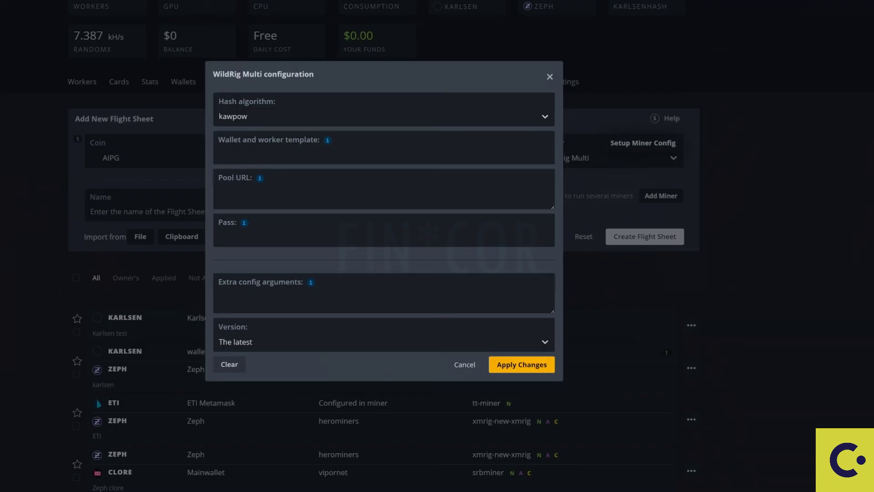
click(327, 142)
mouse_move(328, 145)
click(376, 180)
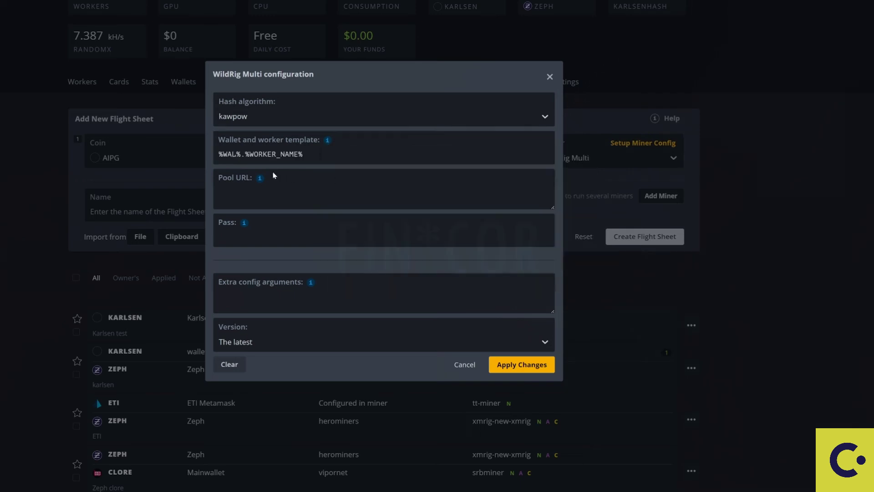
mouse_move(260, 180)
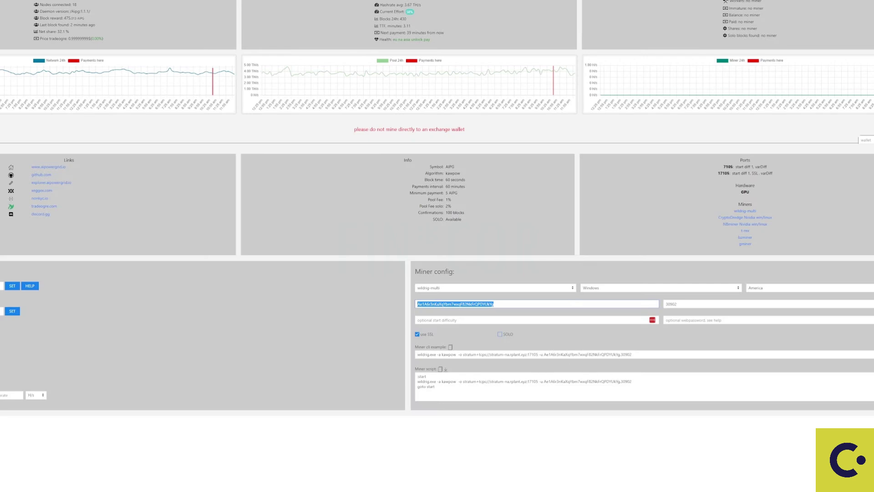
Step: Paste pool URL stratum+tcps://stratum-na.rplant.xyz:17105 from rplant's script and apply the changes
mouse_move(538, 382)
mouse_down()
mouse_move(463, 381)
mouse_move(539, 382)
mouse_up()
key(ctrl+c)
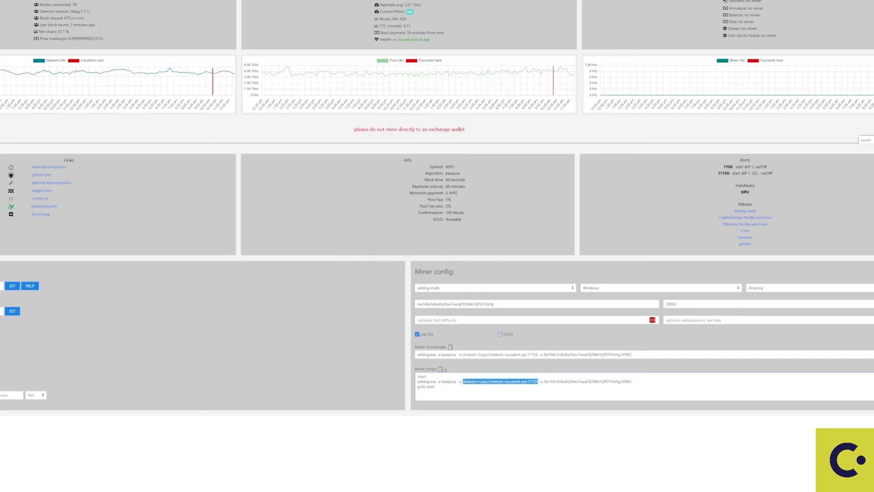
right_click(518, 393)
click(546, 275)
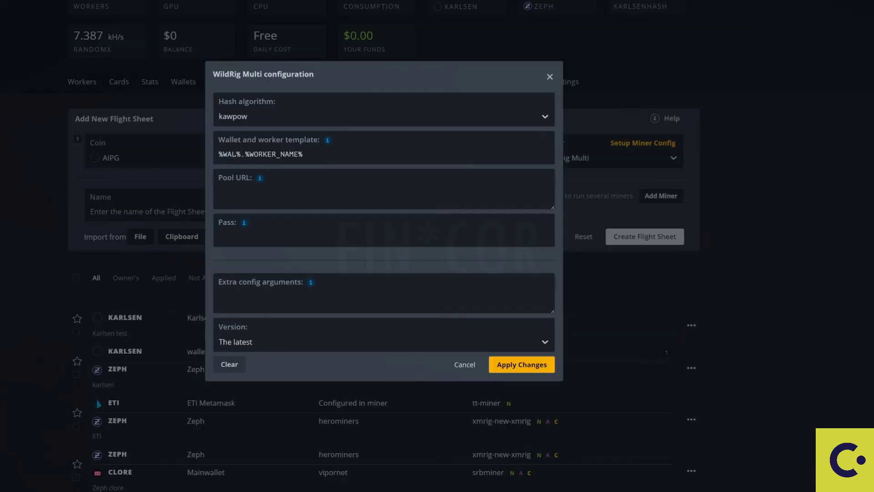
click(413, 173)
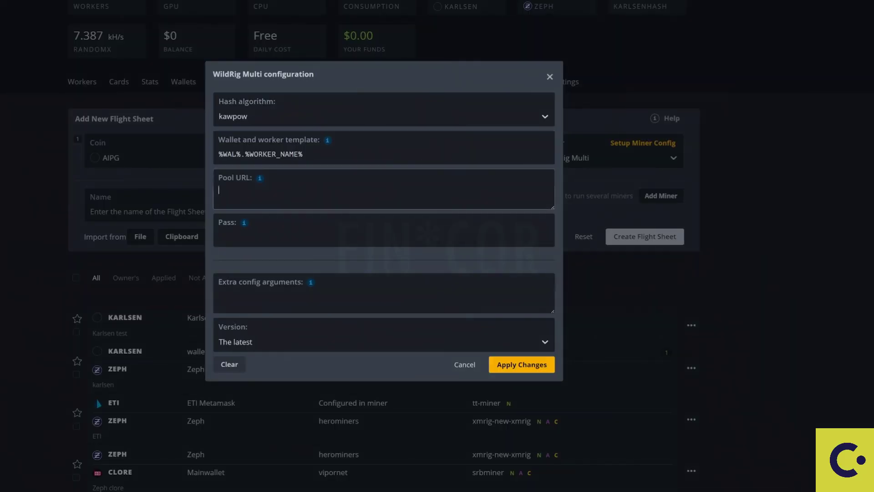
right_click(228, 191)
click(276, 275)
key(ctrl+v)
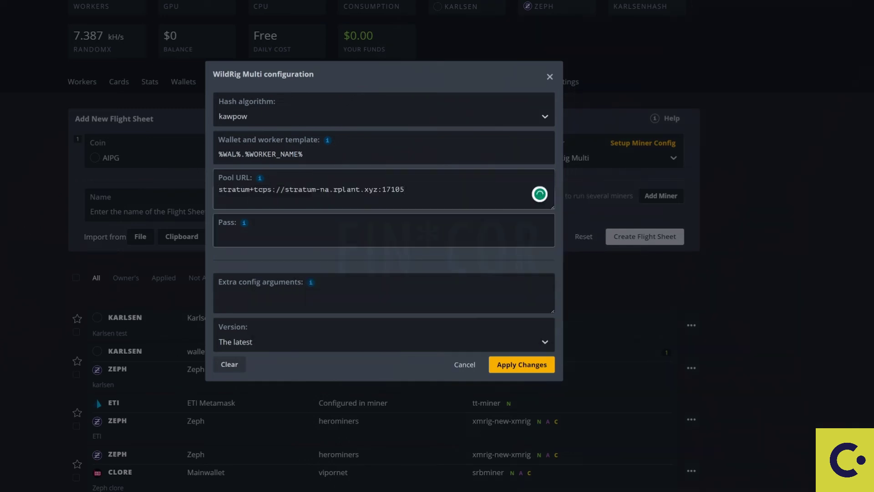
mouse_move(310, 283)
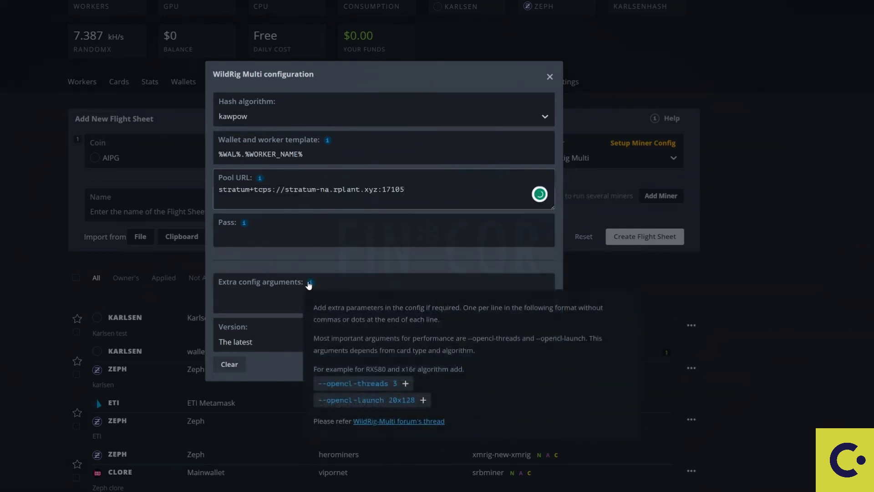
click(519, 362)
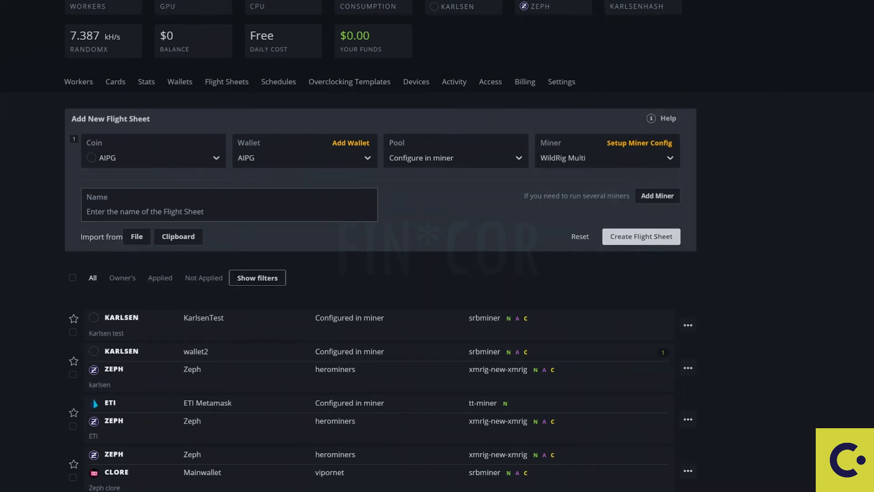
Step: Create the flight sheet named AIPG and make it active on rig rigD41A7F
text(AIPG)
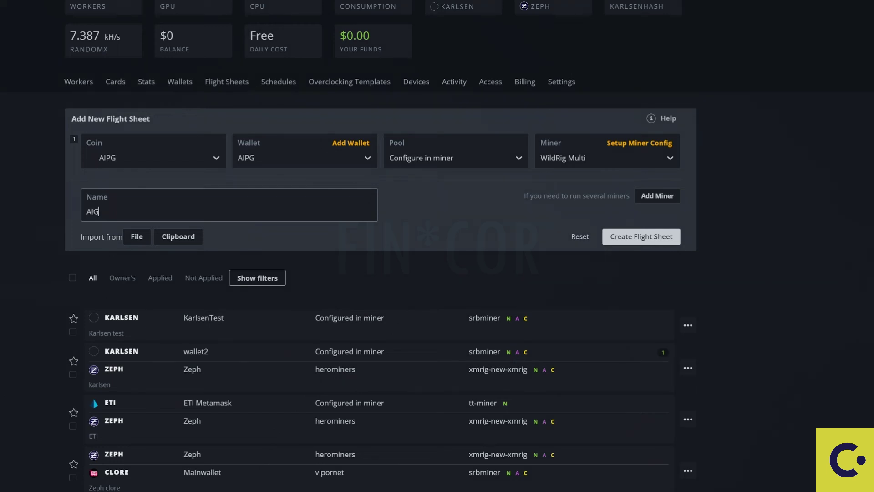
click(641, 236)
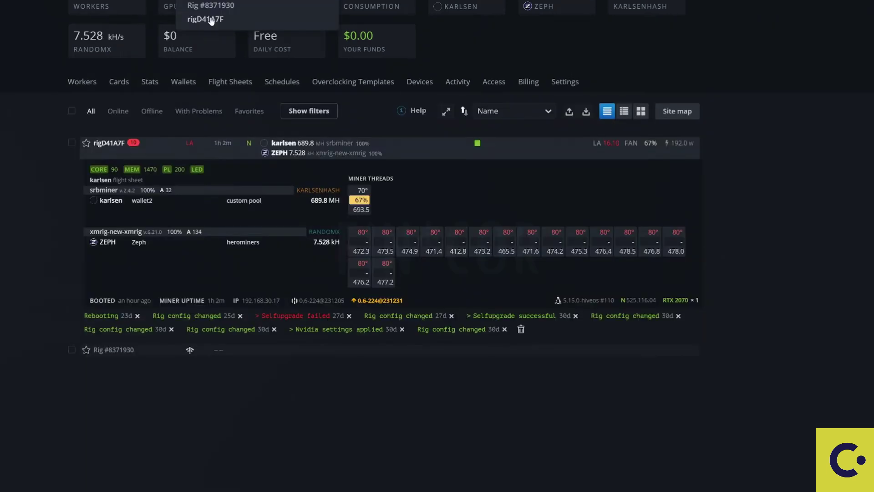
click(211, 19)
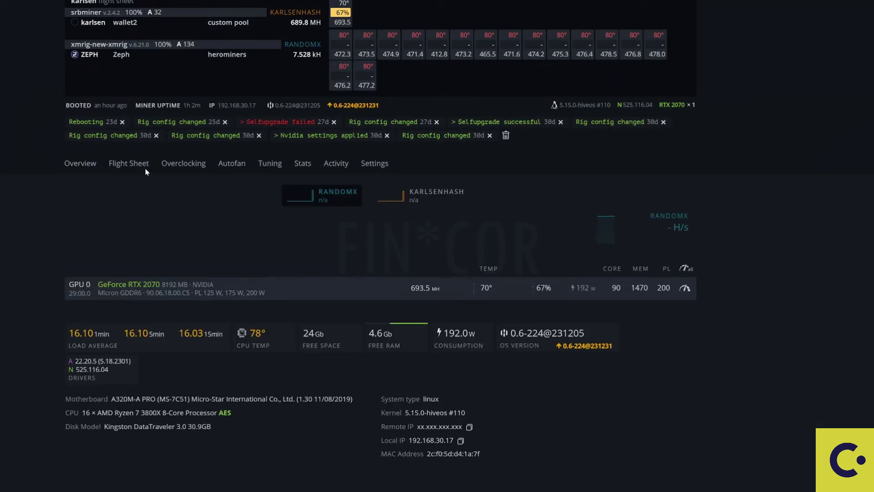
click(128, 164)
scroll(579, 253, down, 5)
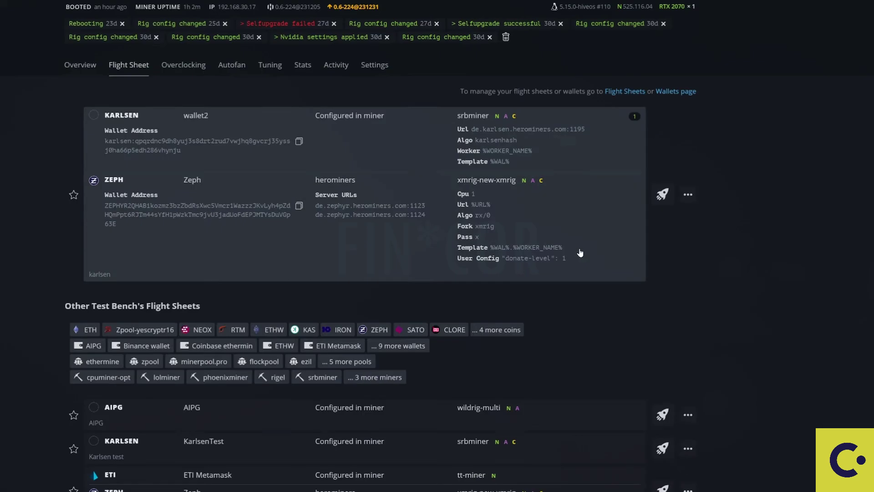
click(662, 292)
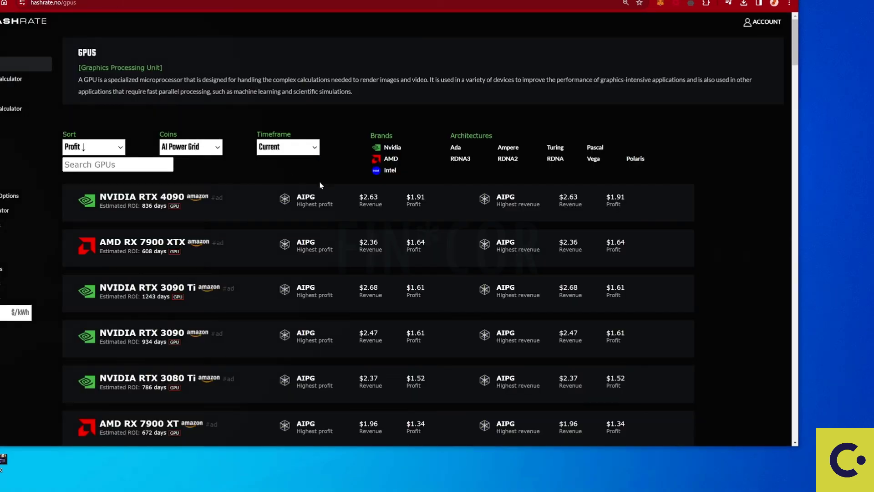
Step: Scroll hashrate.no's AI Power Grid GPU profit ranking, topped by the RTX 4090 at $1.91
scroll(350, 143, down, 2)
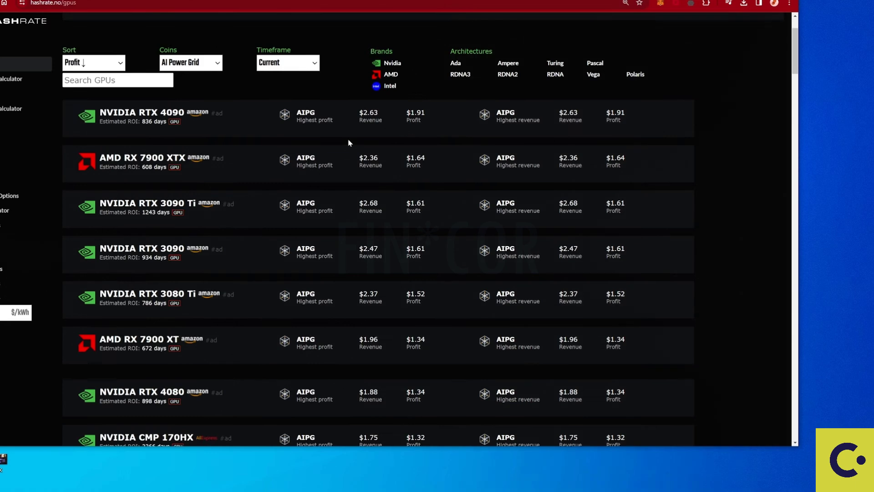